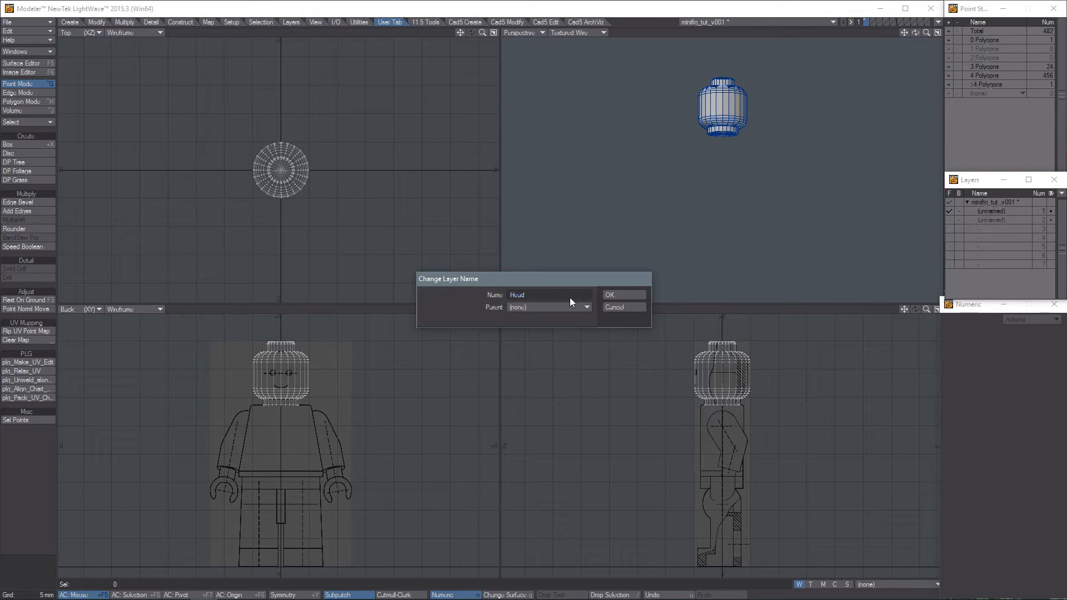
Name the first layer Head, and make the empty second layer active with Head as the background layer
left_click(624, 296)
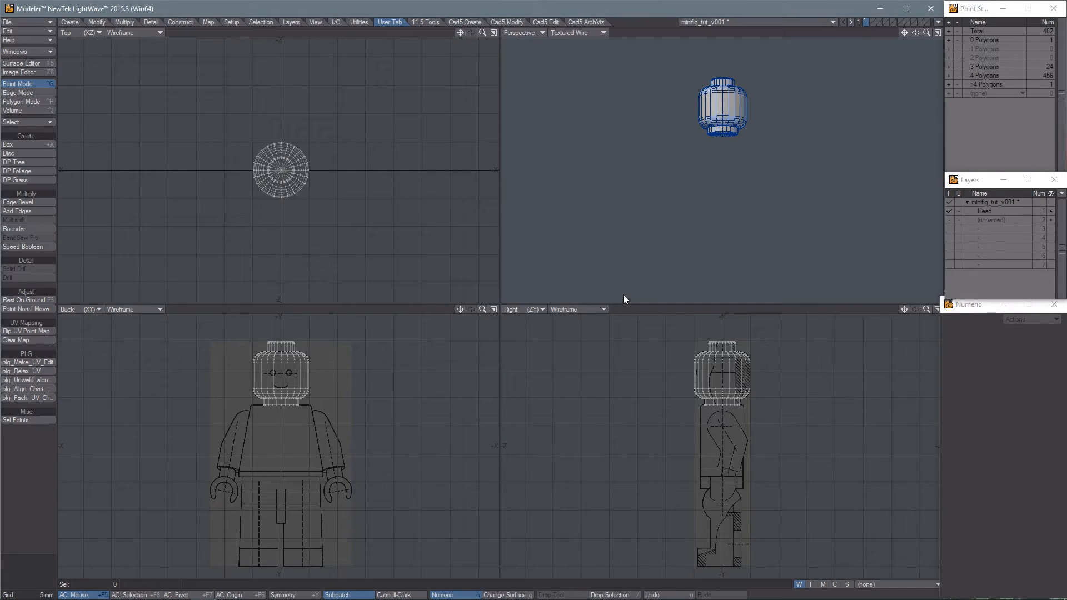
left_click(991, 220)
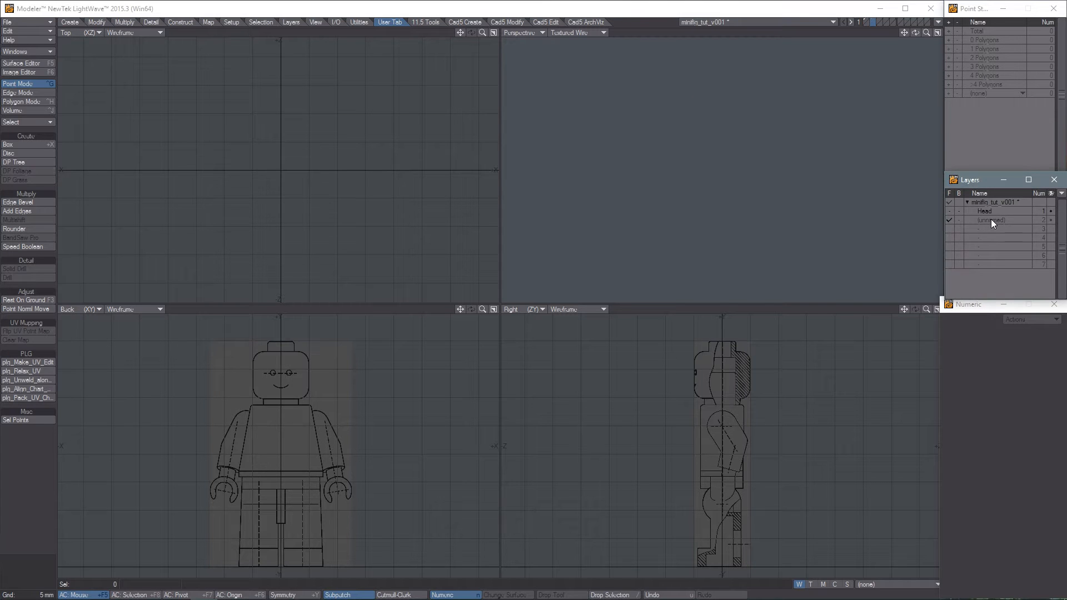
left_click(958, 211)
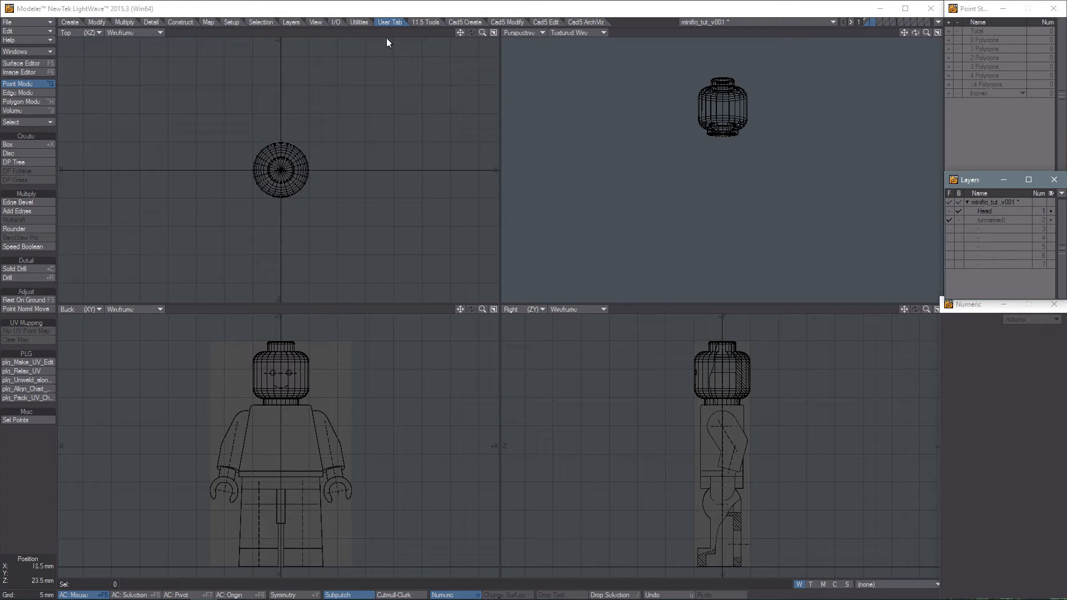
Draw a flat box about 14.8 mm wide and 13.2 mm high over the torso in the Back view
left_click(22, 145)
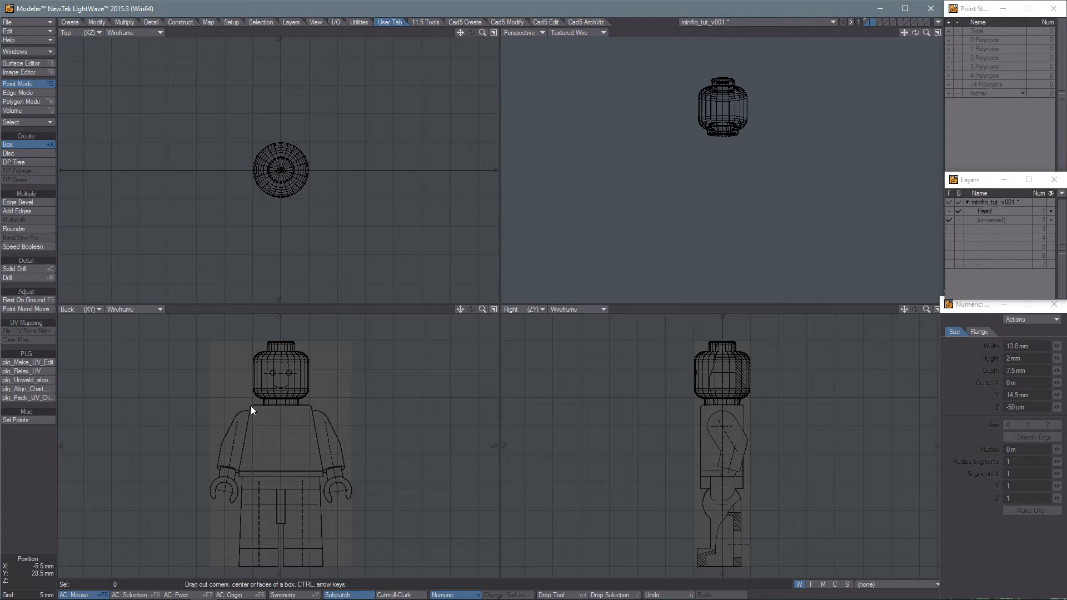
scroll(319, 468, "up", 3)
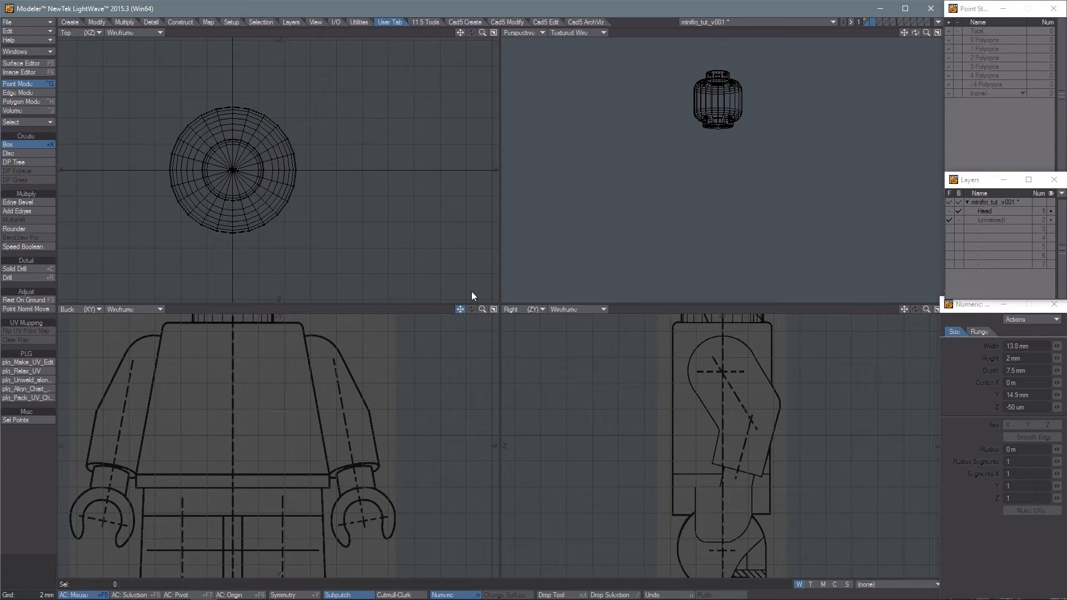
left_click_drag(461, 312, 439, 422)
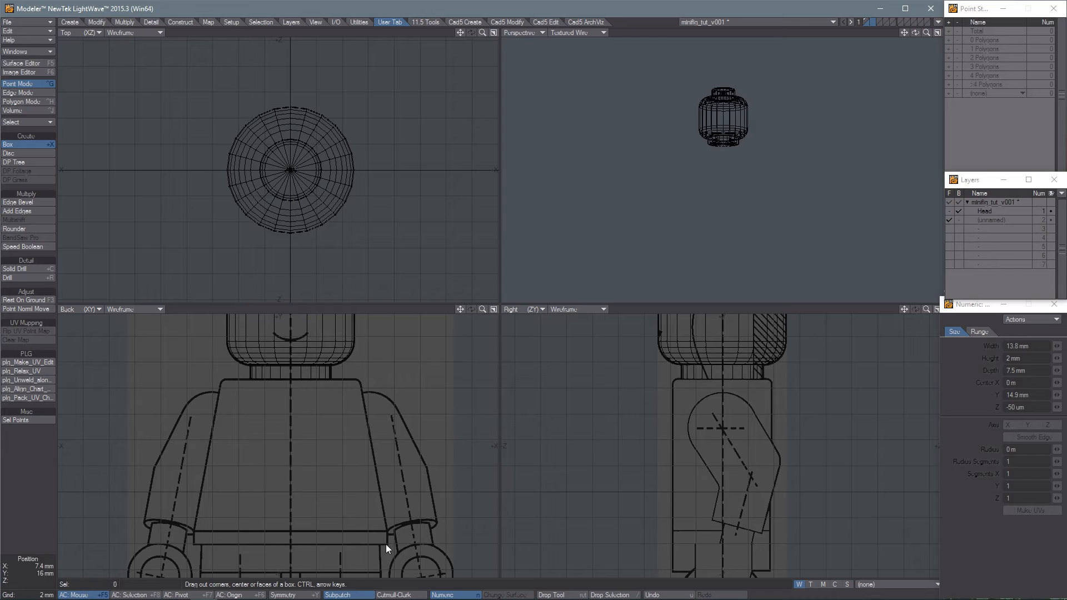
mouse_move(385, 545)
left_mouse_down()
mouse_move(251, 408)
mouse_move(193, 376)
left_mouse_up()
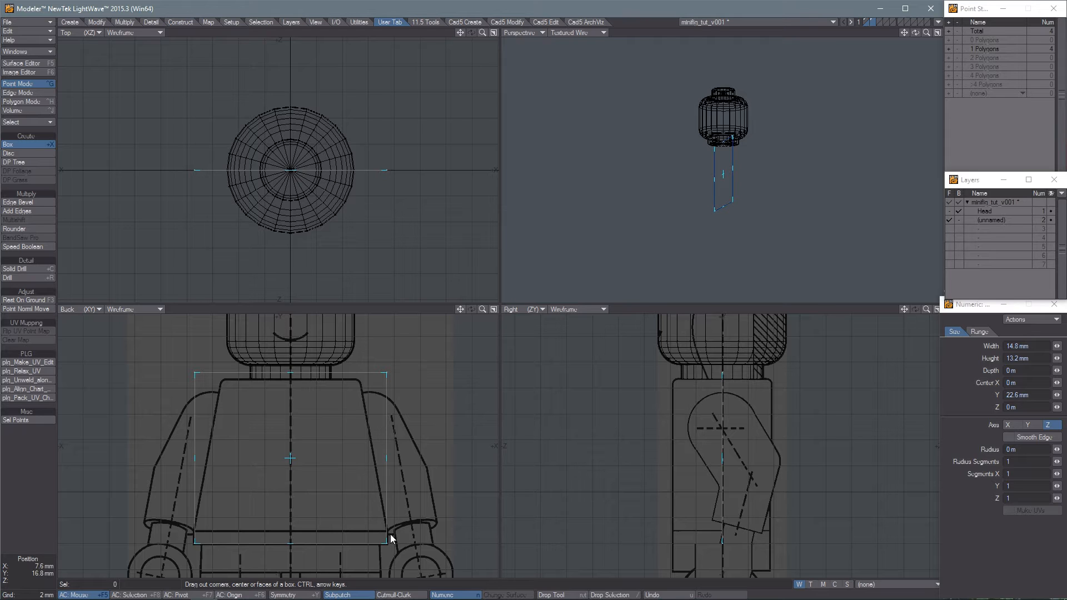
key("space")
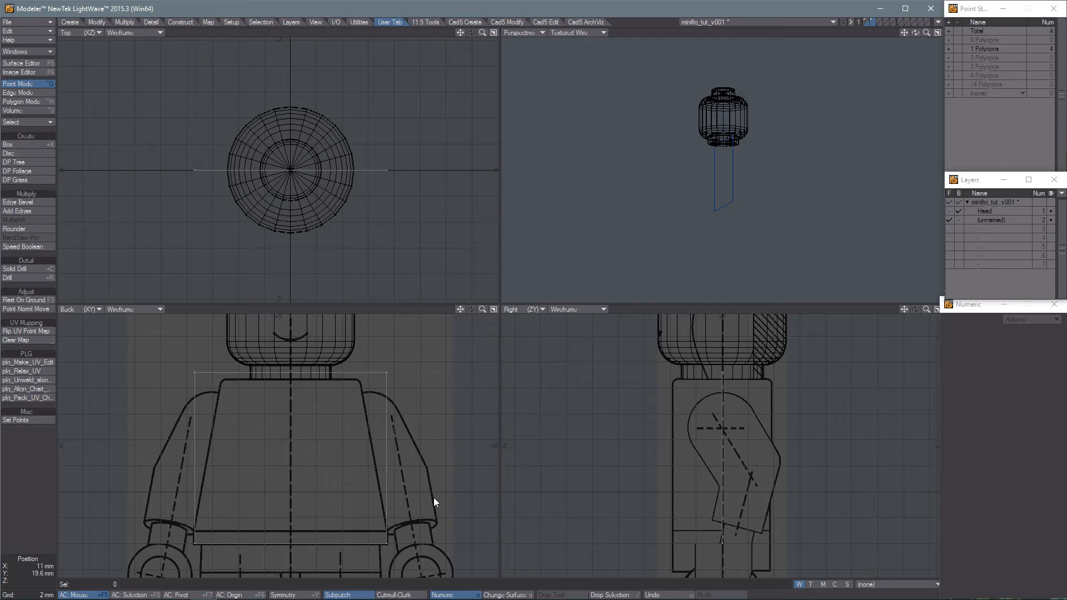
Knife the torso box horizontally along the waist line of the reference at Y 17 mm
key("shift+k")
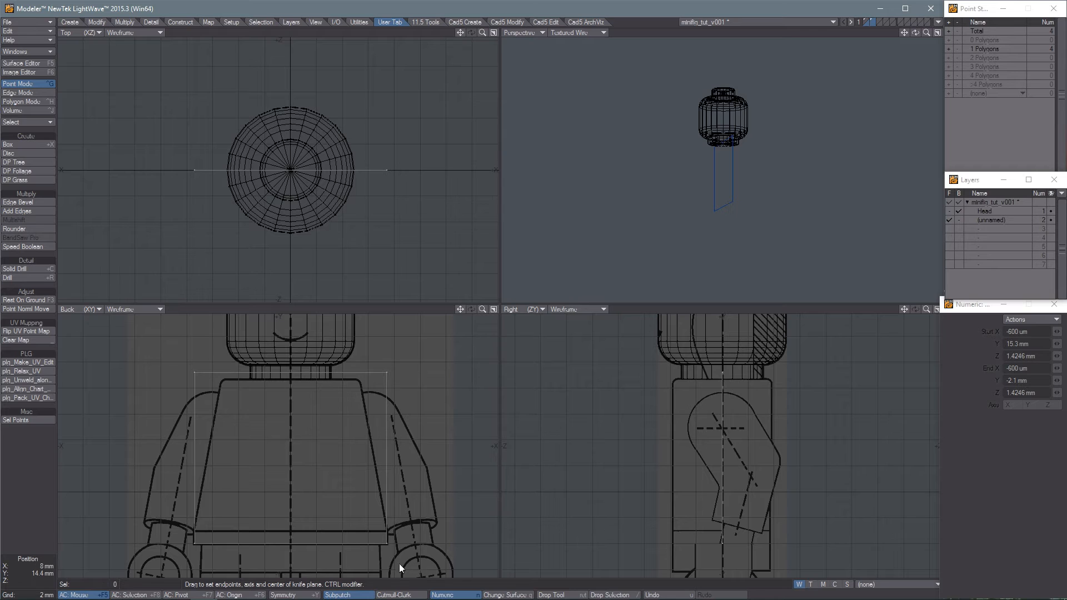
left_click_drag(452, 564, 52, 552)
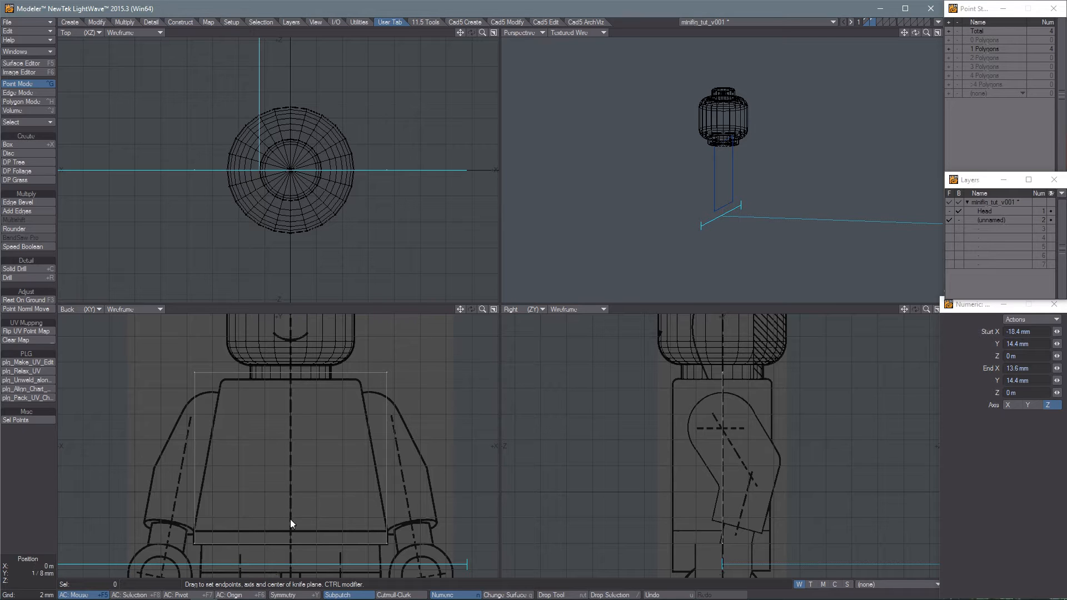
left_click_drag(290, 519, 290, 531)
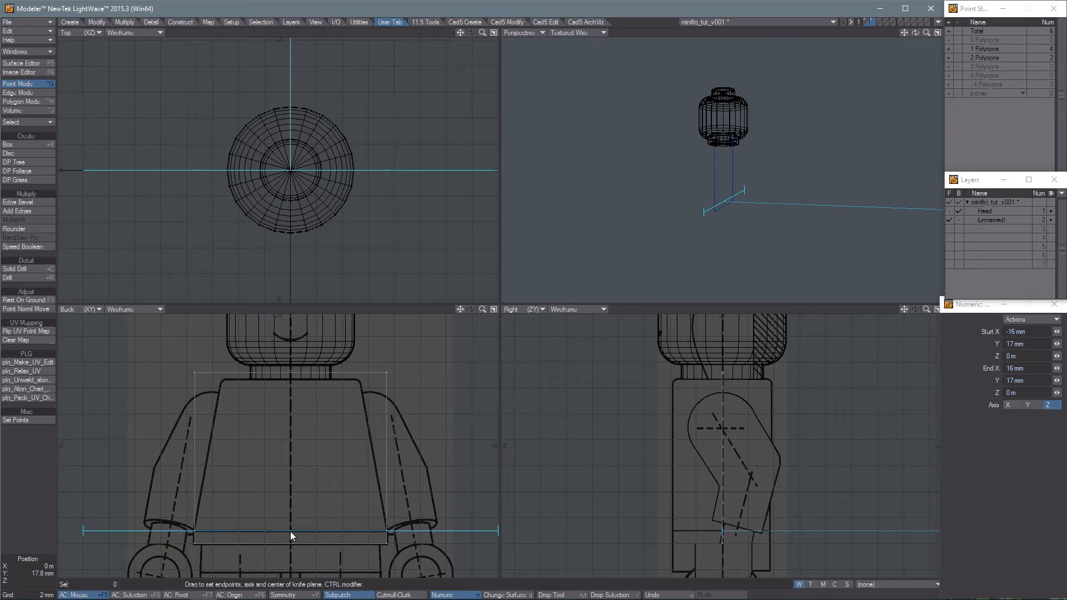
key("space")
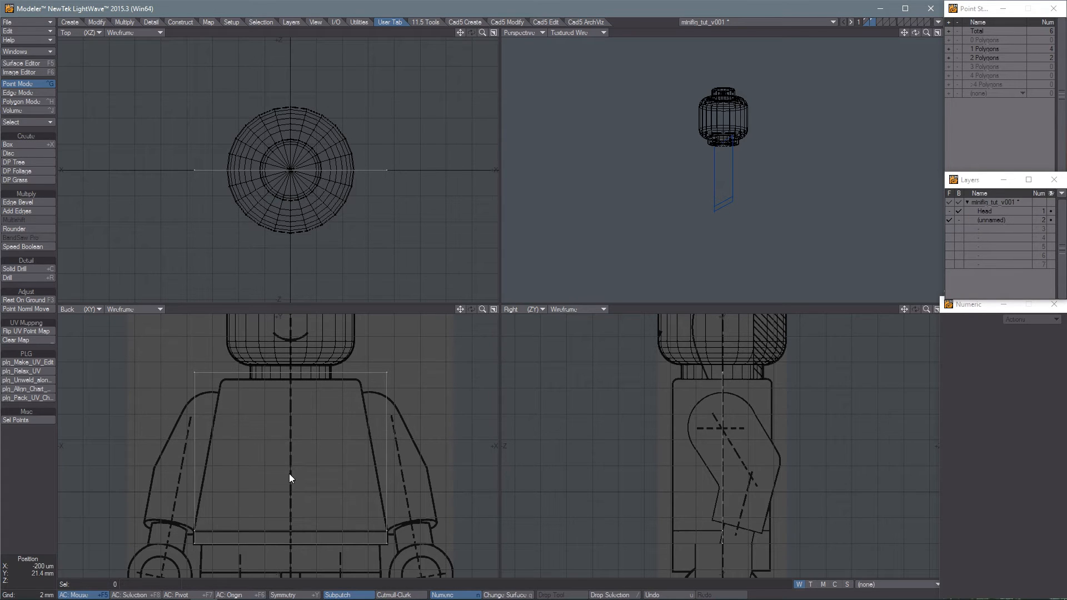
Knife the torso box vertically down its centre line at X 0
key("shift+k")
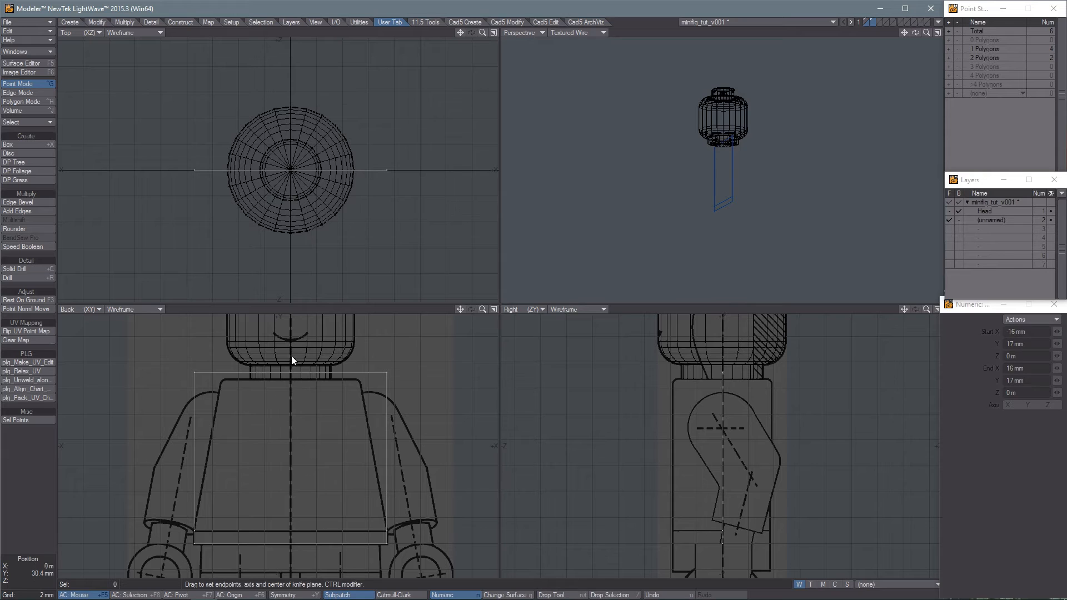
left_click_drag(290, 354, 285, 558)
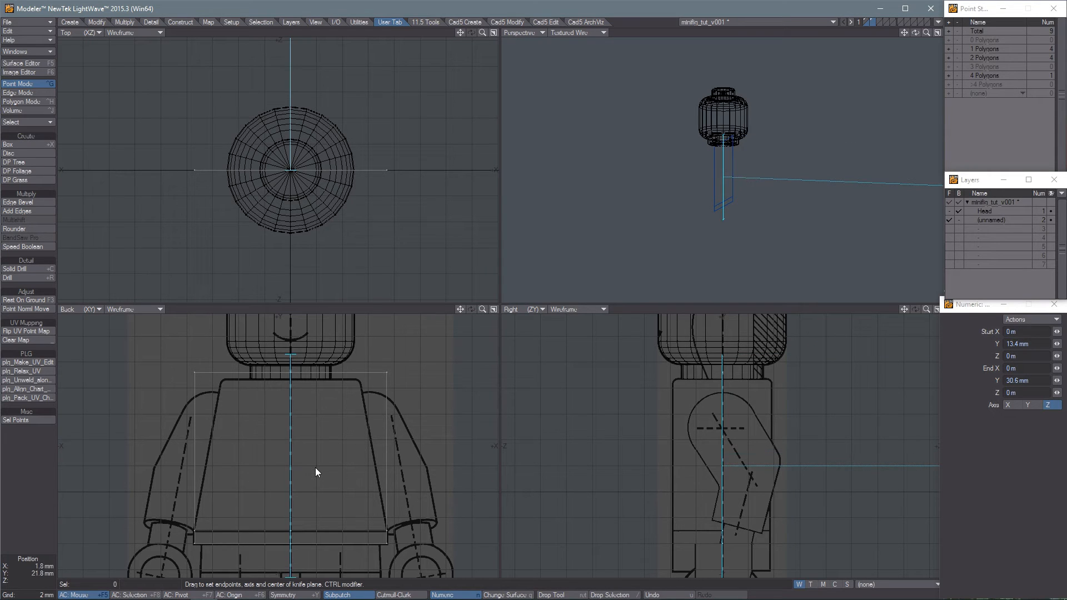
key("space")
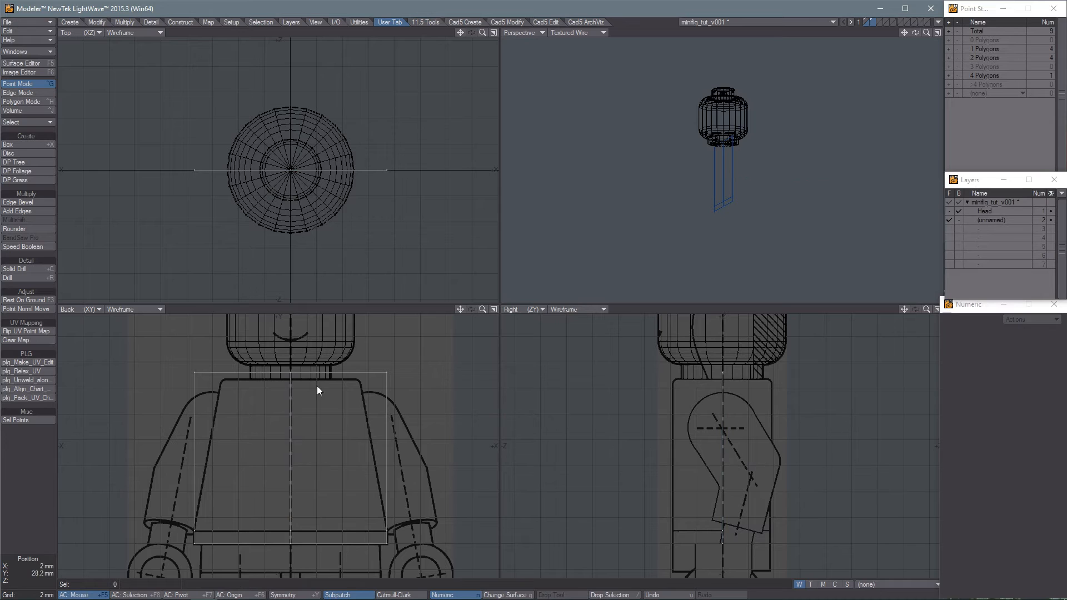
Delete the two polygons forming the negative-X half of the torso box
key("space")
key("space")
mouse_move(312, 380)
right_mouse_down()
mouse_move(168, 328)
mouse_move(131, 567)
mouse_move(335, 543)
right_mouse_up()
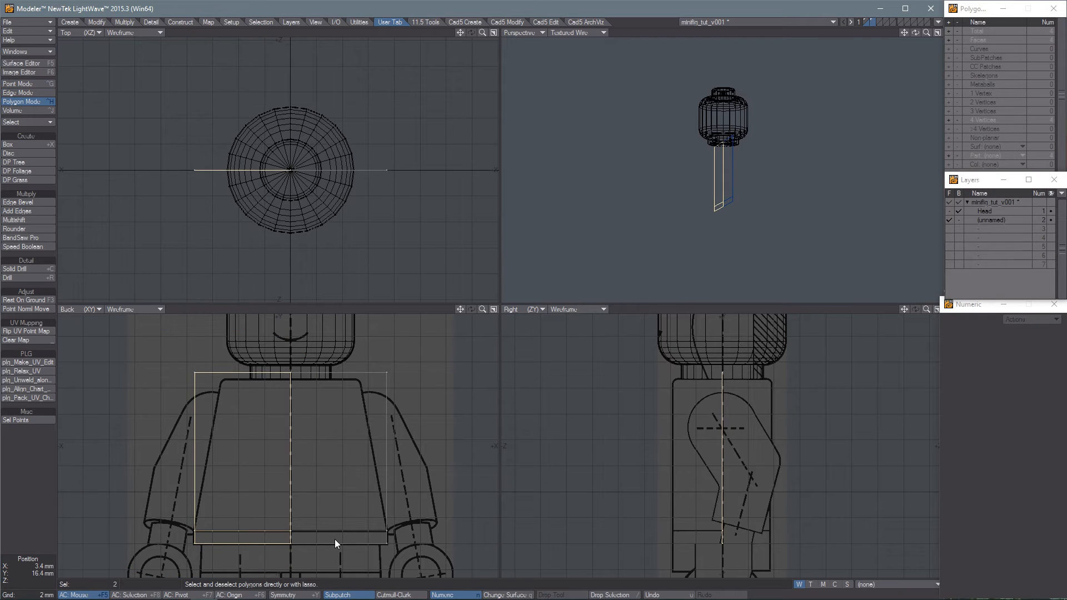
key("Delete")
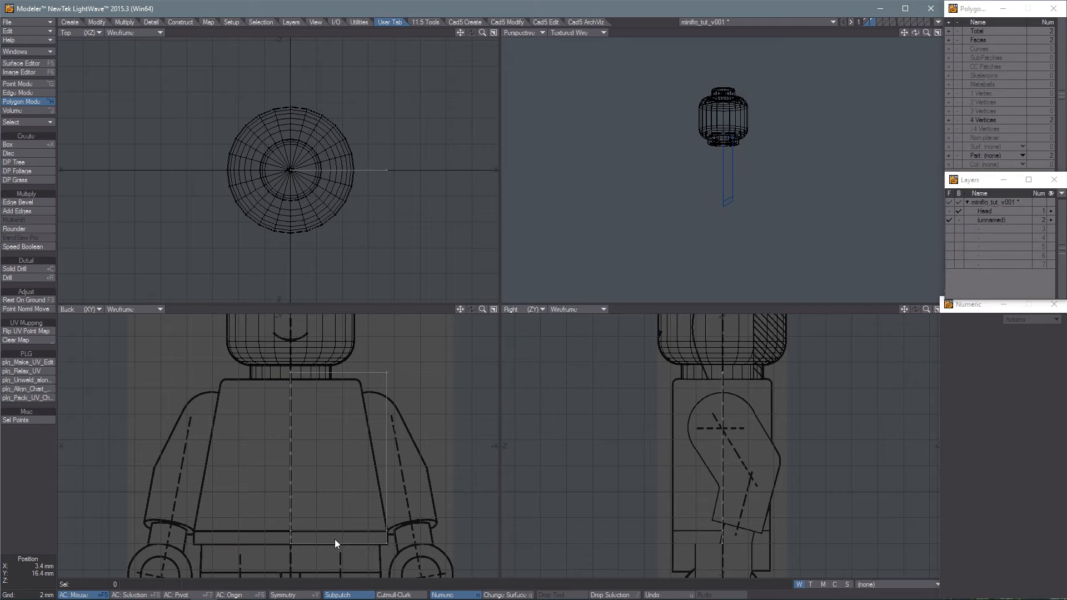
Set the X value of the three centre-line points to 0 m, and deselect them
key("space")
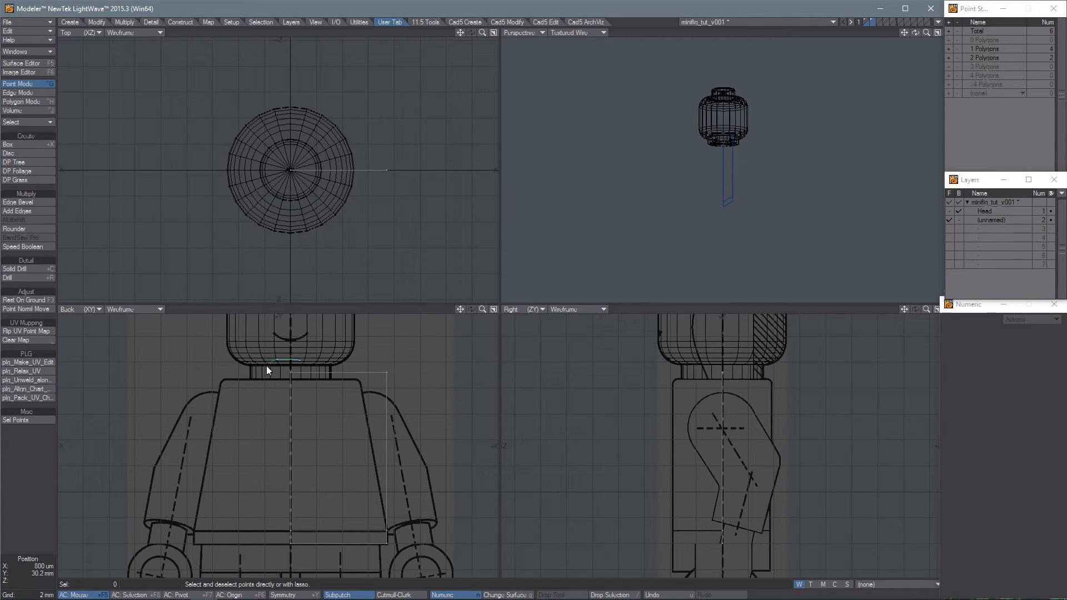
right_click_drag(321, 552, 324, 545)
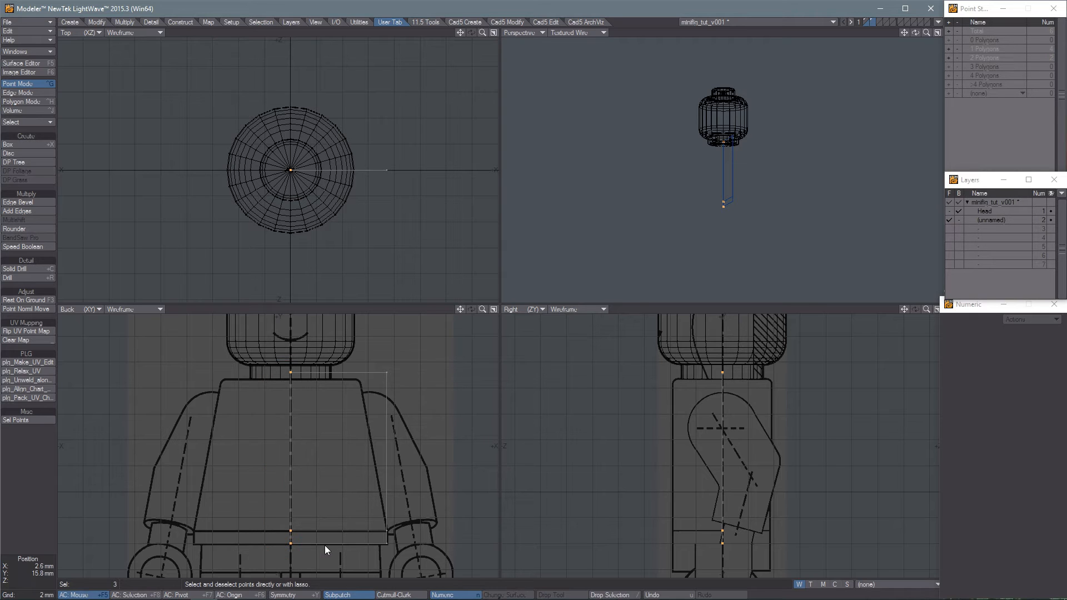
key("v")
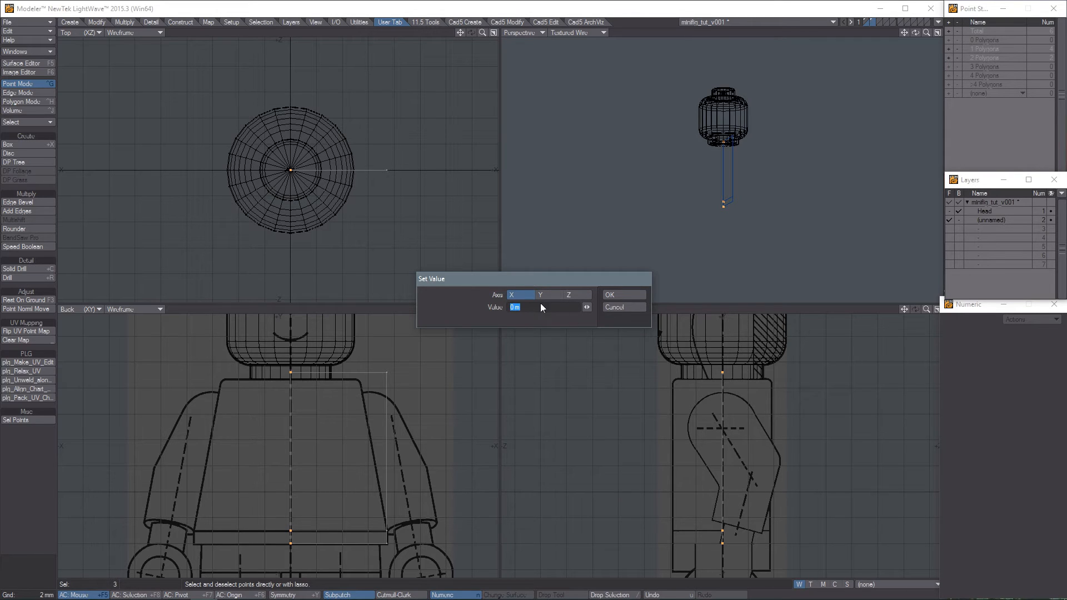
left_click(635, 294)
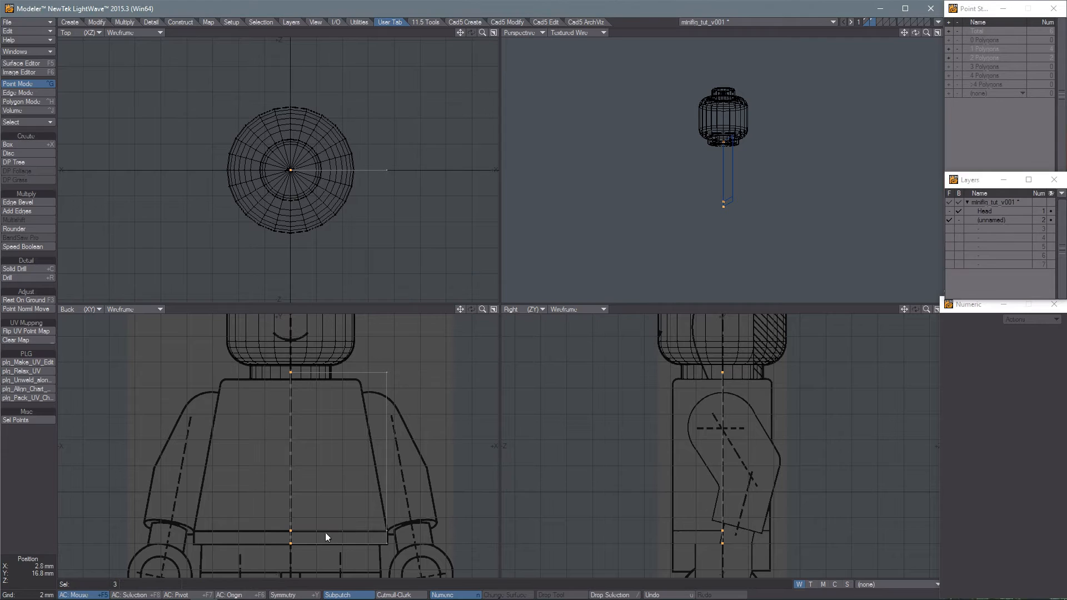
mouse_move(267, 566)
right_mouse_down()
mouse_move(298, 341)
mouse_move(296, 395)
right_mouse_up()
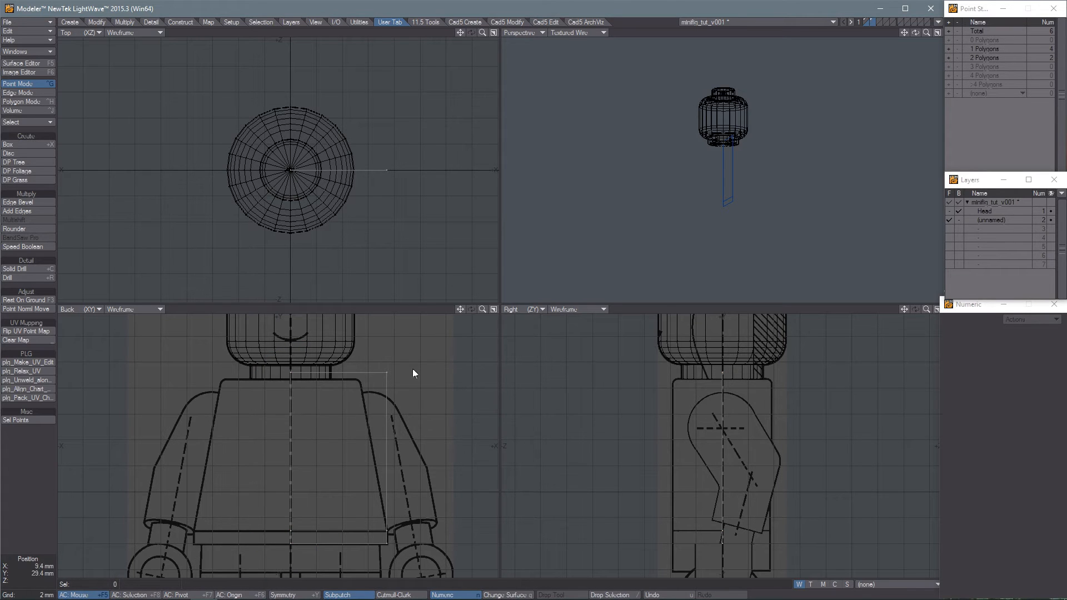
Lower the two top points of the half torso onto the torso's top edge in the reference drawing
mouse_move(391, 387)
right_mouse_down()
mouse_move(276, 379)
mouse_move(307, 342)
right_mouse_up()
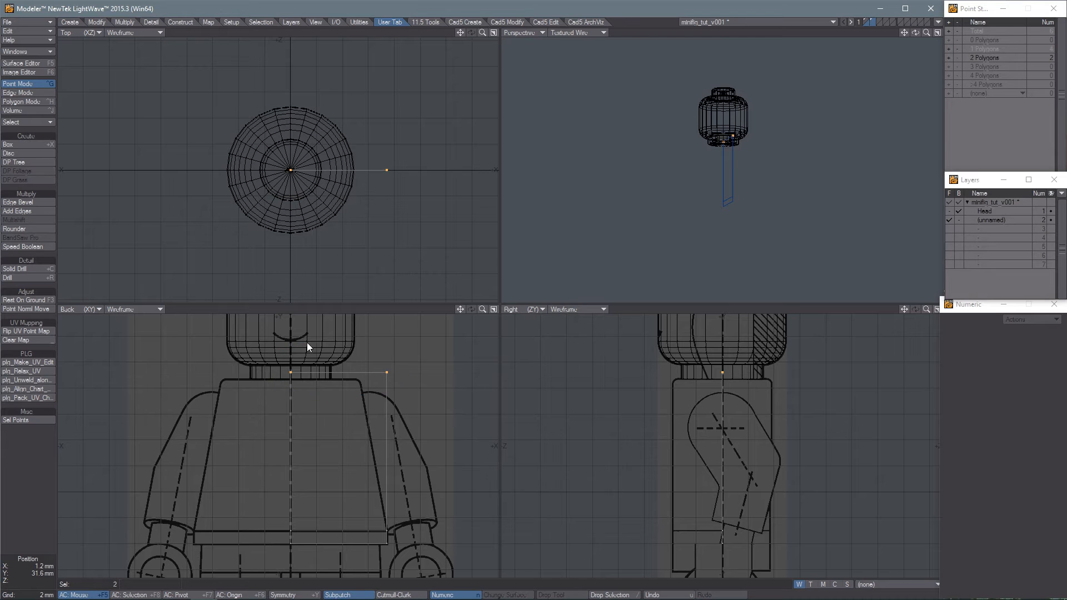
key("t")
left_click_drag(303, 376, 284, 386)
scroll(301, 376, "up", 8)
scroll(295, 394, "down", 5)
scroll(294, 392, "down", 3)
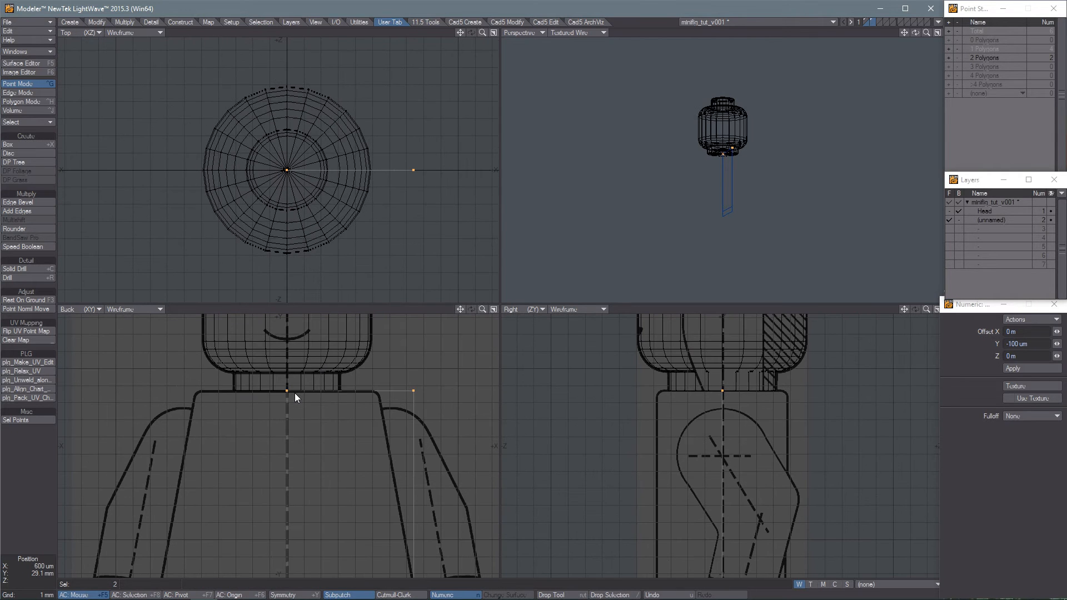
key("space")
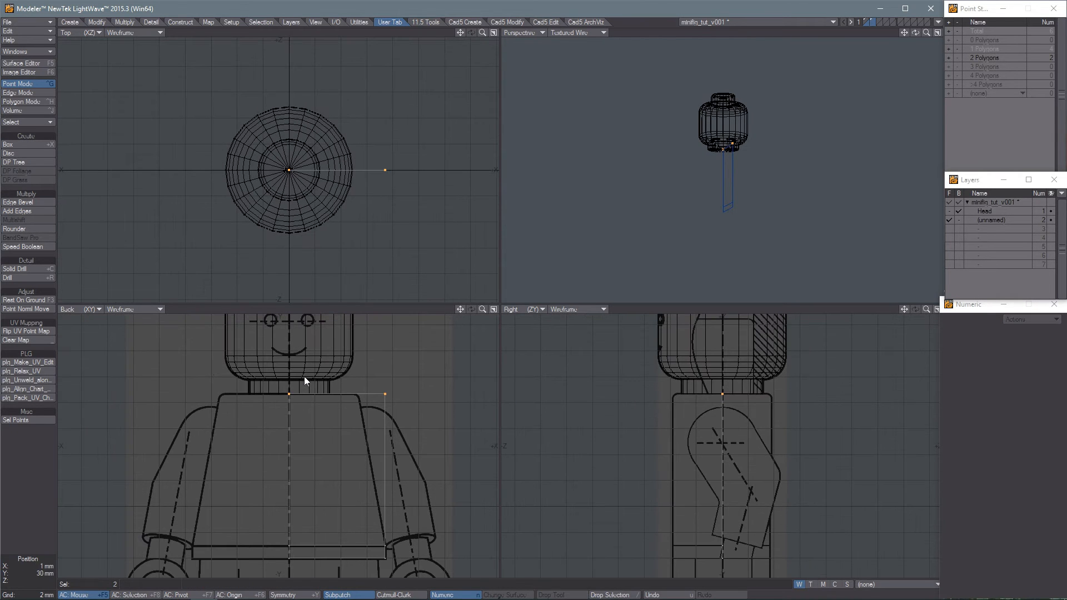
Move the outer top corner point of the half torso 2.2 mm inward along X to follow the slanted side
mouse_move(305, 375)
right_mouse_down()
mouse_move(221, 376)
mouse_move(278, 388)
right_mouse_up()
key("t")
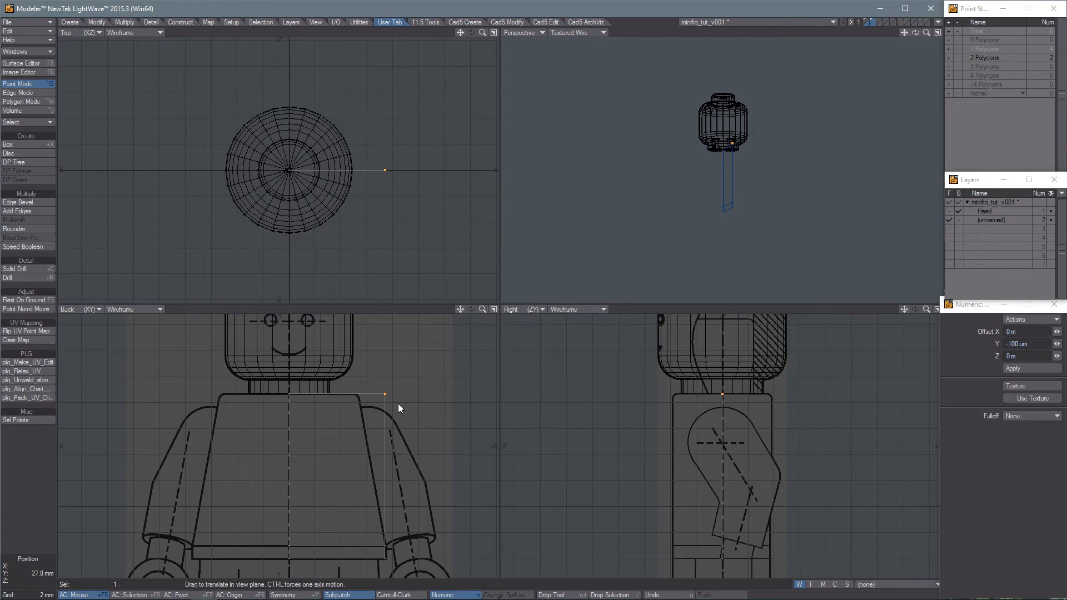
left_click_drag(401, 398, 372, 398, "ctrl")
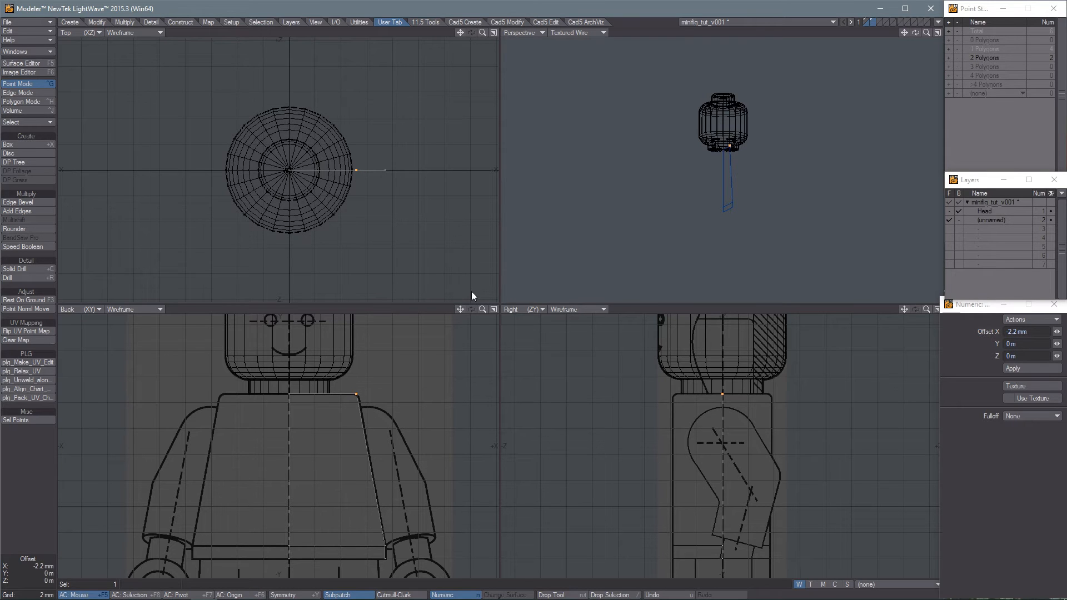
scroll(351, 394, "up", 2)
scroll(366, 399, "up", 3)
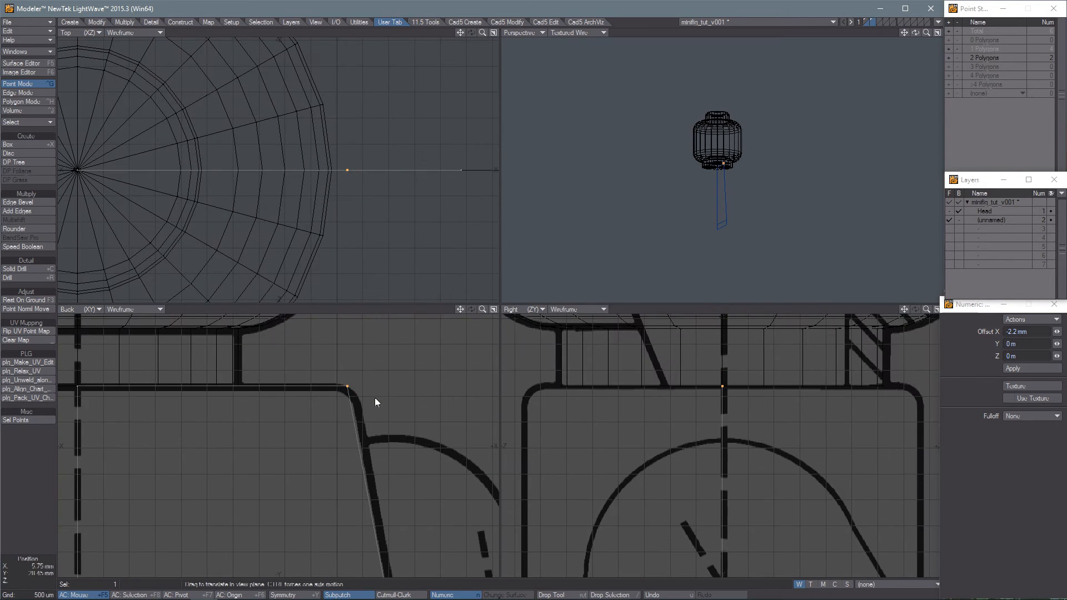
scroll(362, 397, "up", 1)
scroll(346, 396, "down", 5)
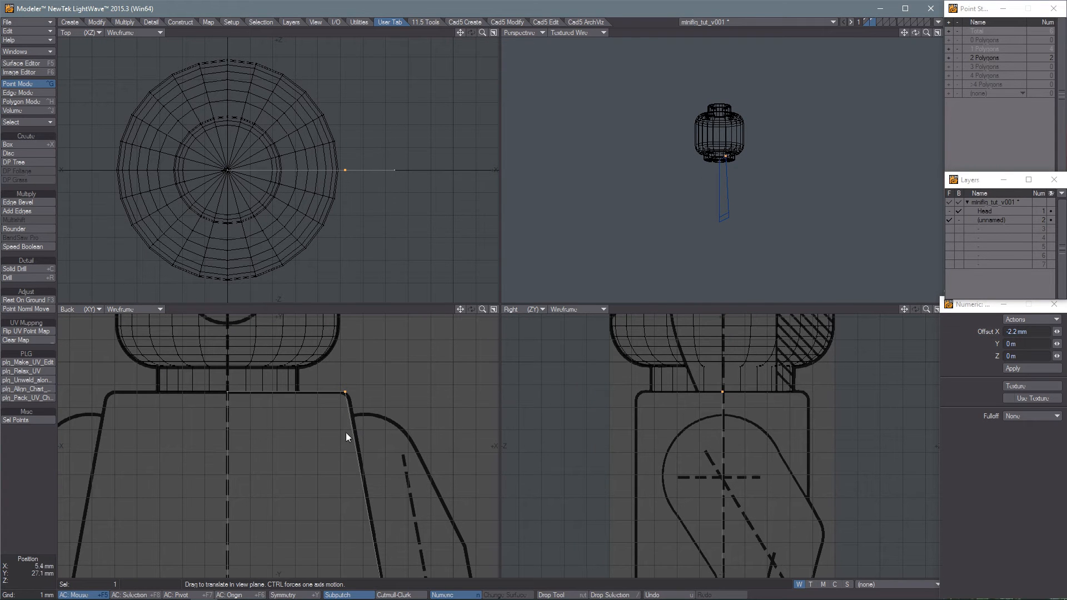
Review the interface display options, and shift the outer top corner point 100 um outward along X
key("d")
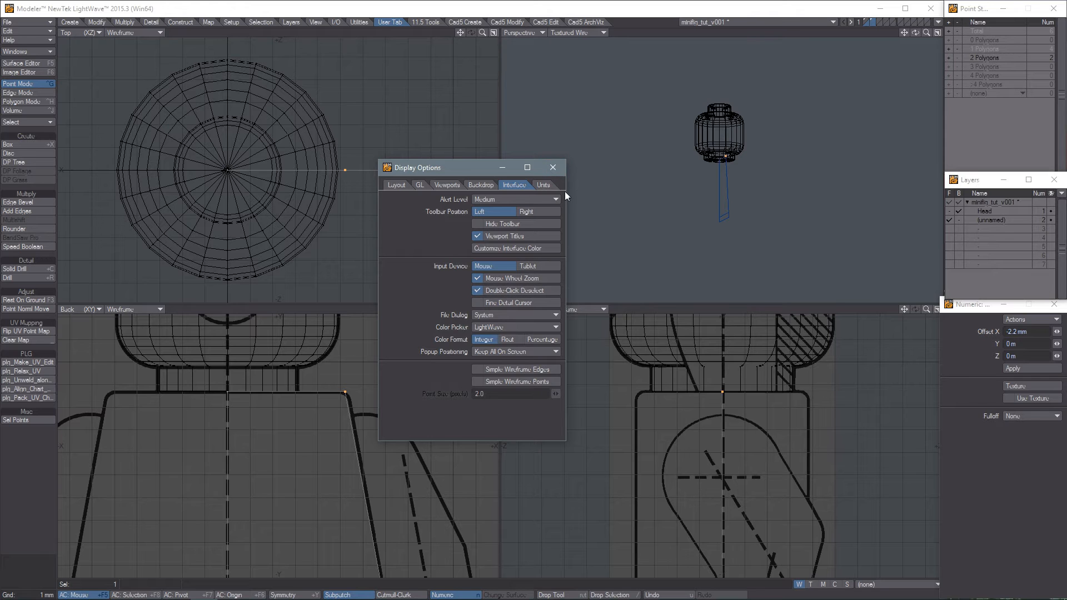
left_click(552, 167)
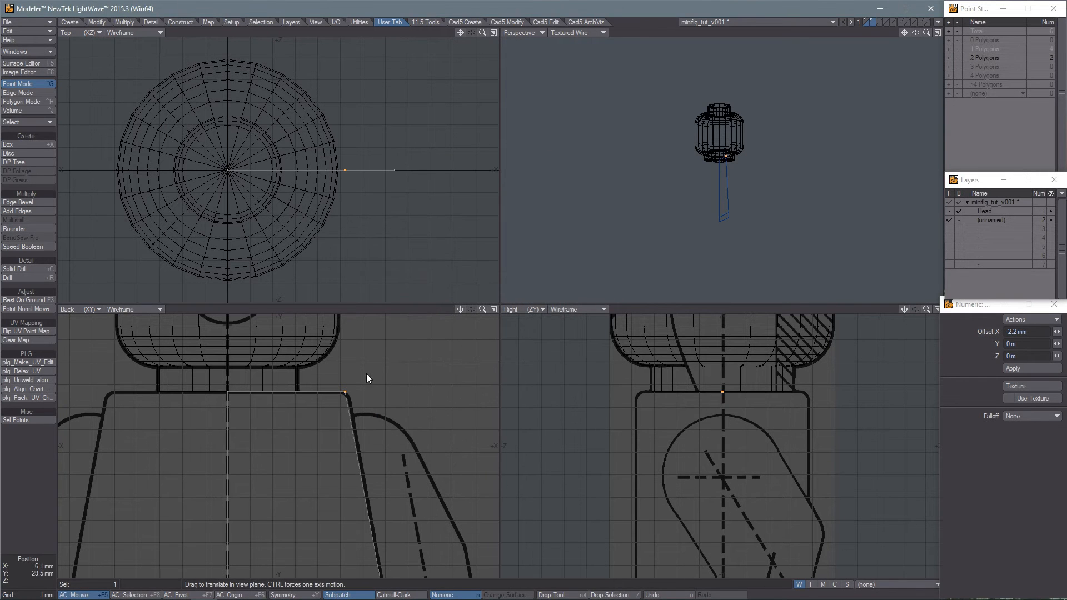
left_click_drag(460, 309, 471, 292)
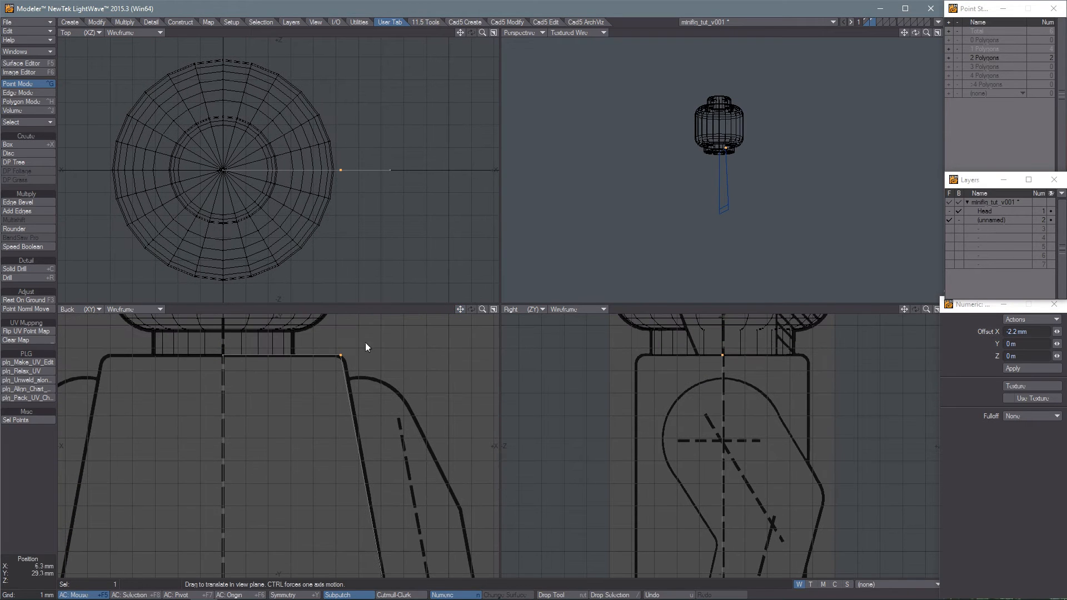
left_click_drag(344, 355, 347, 354)
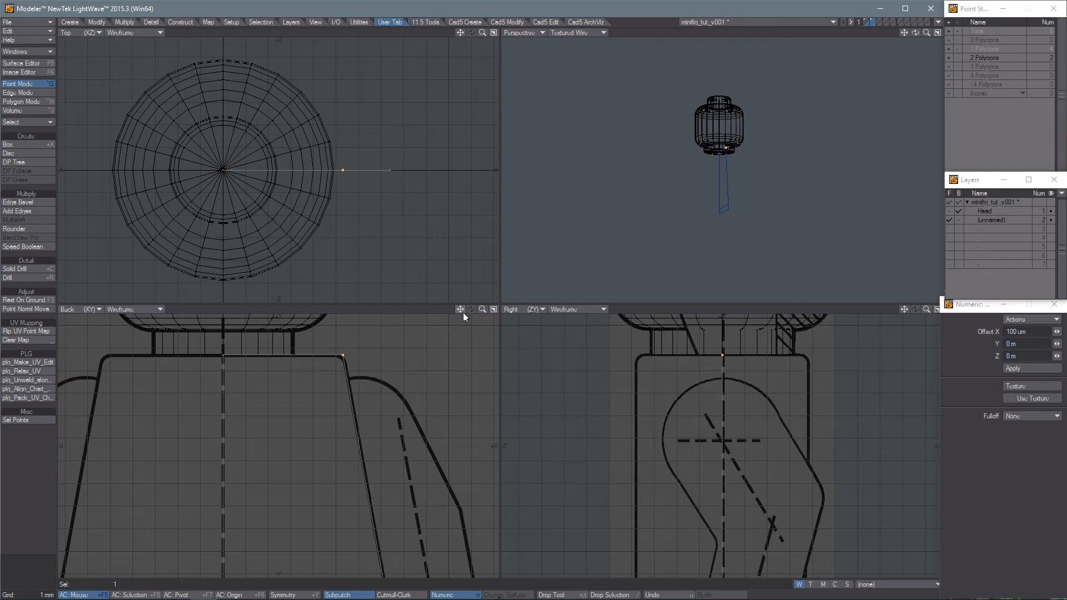
key("space")
left_click(350, 342)
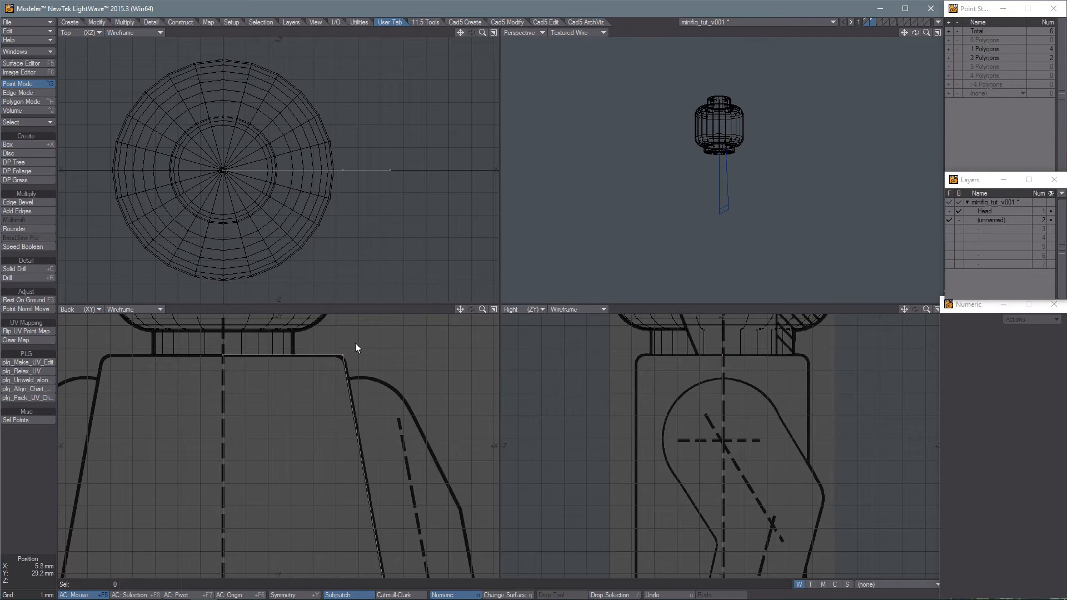
key("comma")
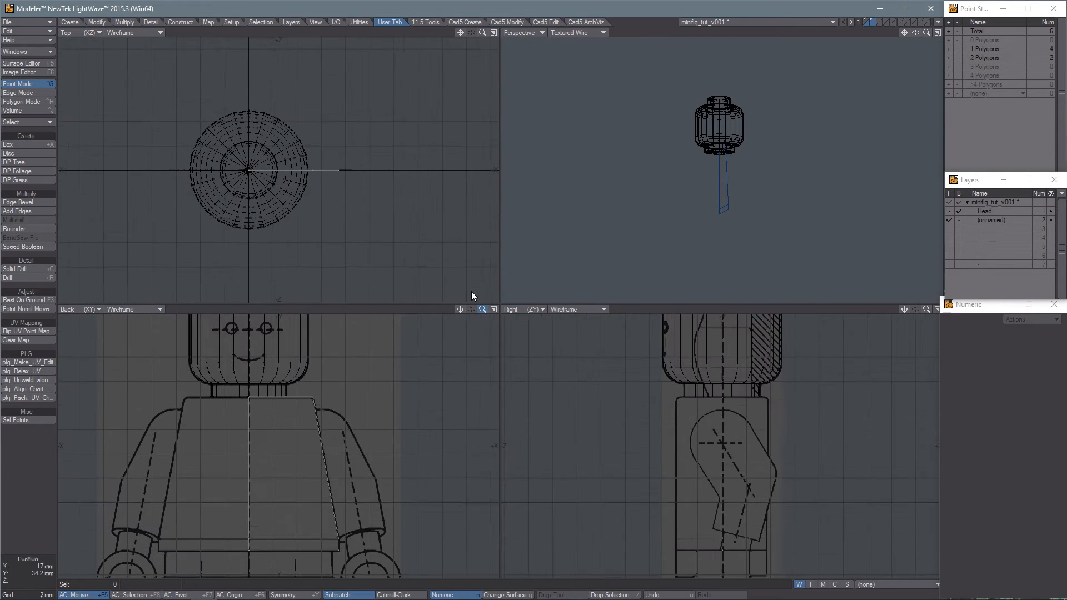
Mirror the half torso polygons across the X axis with the centre at 0 m and points merged
mouse_move(461, 311)
left_mouse_down()
mouse_move(472, 296)
mouse_move(440, 313)
left_mouse_up()
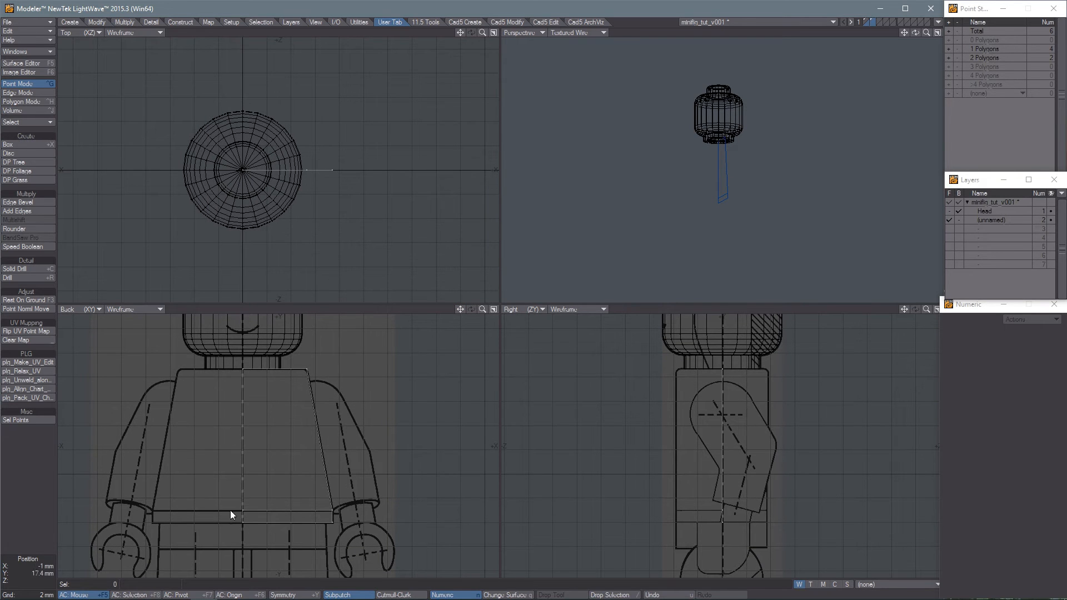
key("ctrl+h")
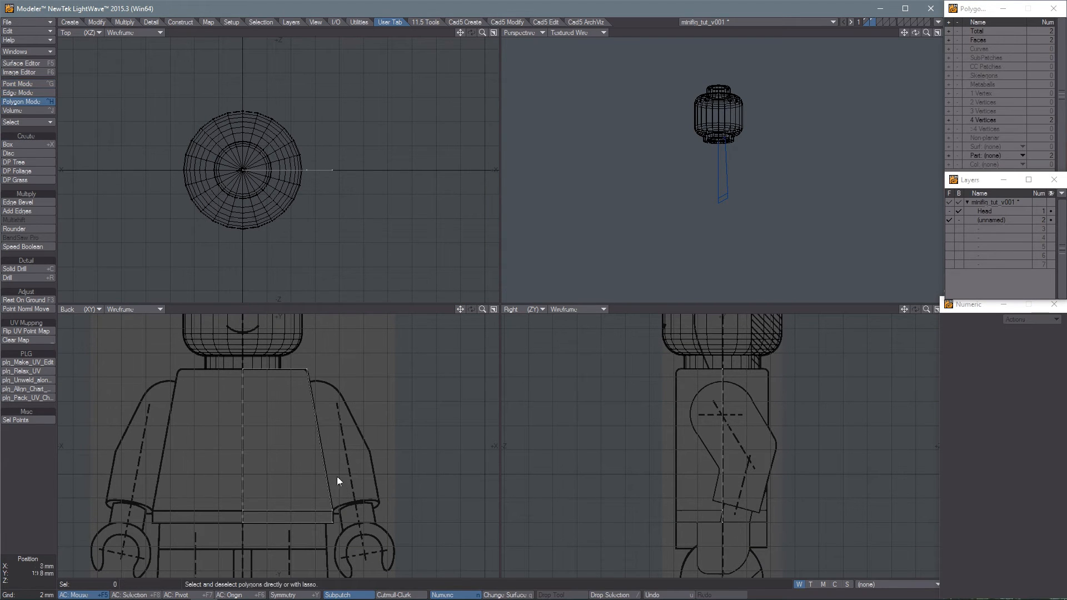
key("shift+v")
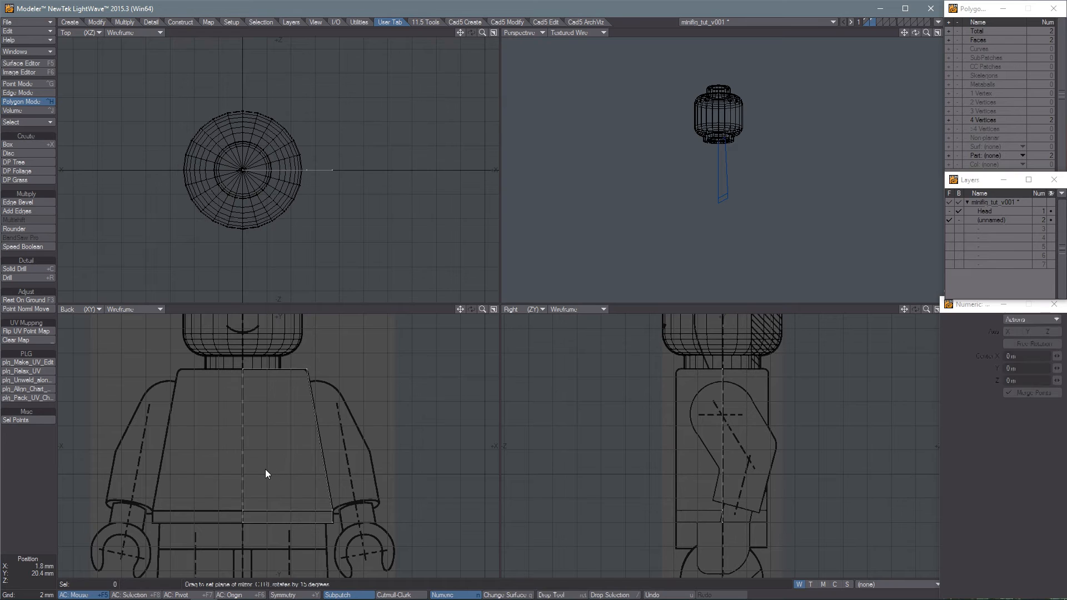
key("n")
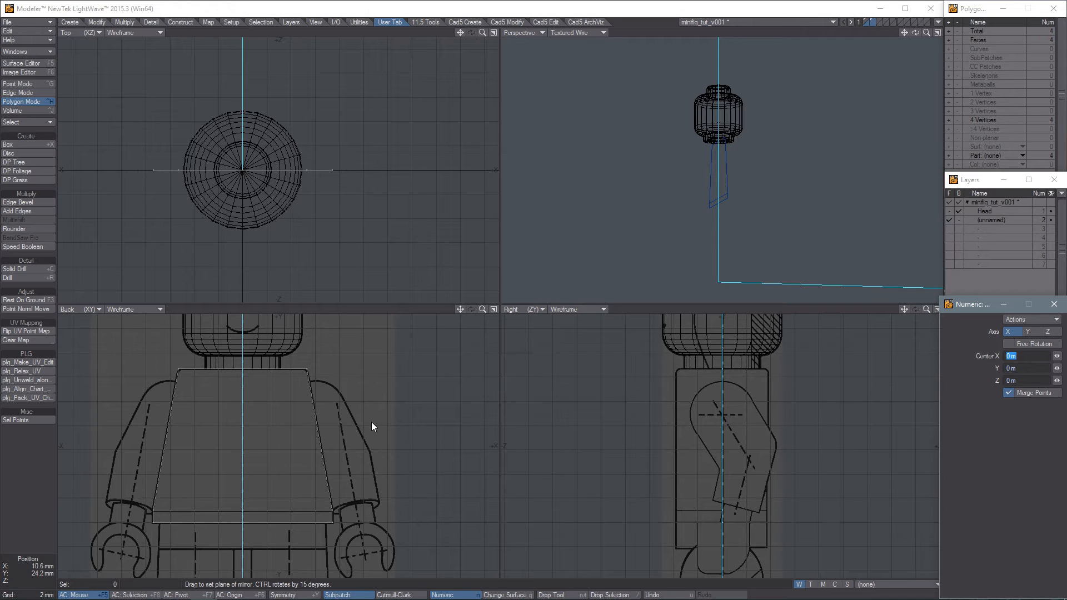
key("Return")
key("space")
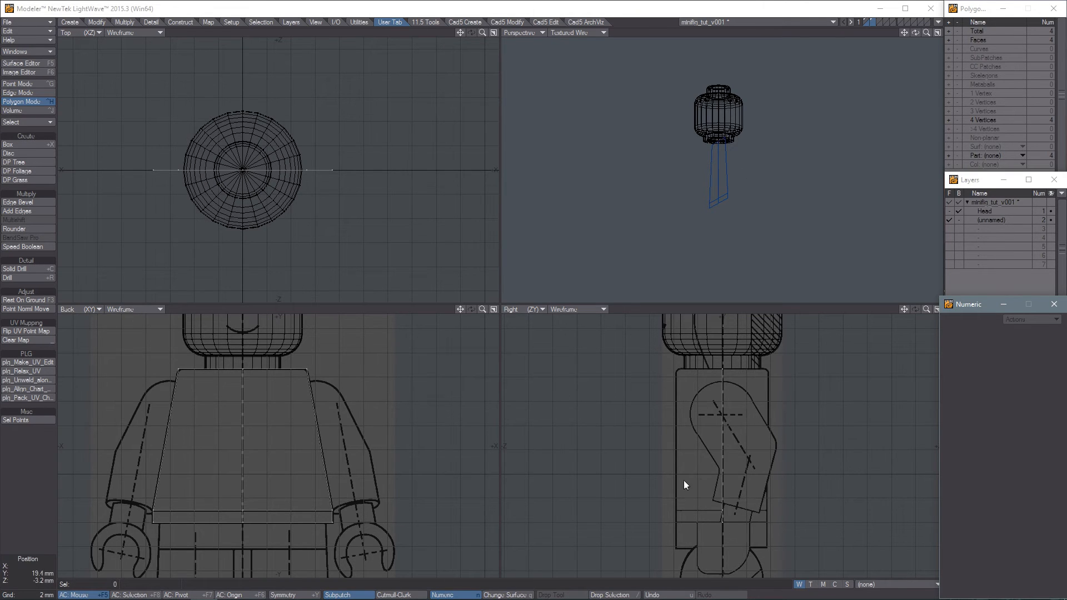
Select all four torso polygons and move them -3.8 mm along Z to the torso's edge in the side reference
left_click(721, 446)
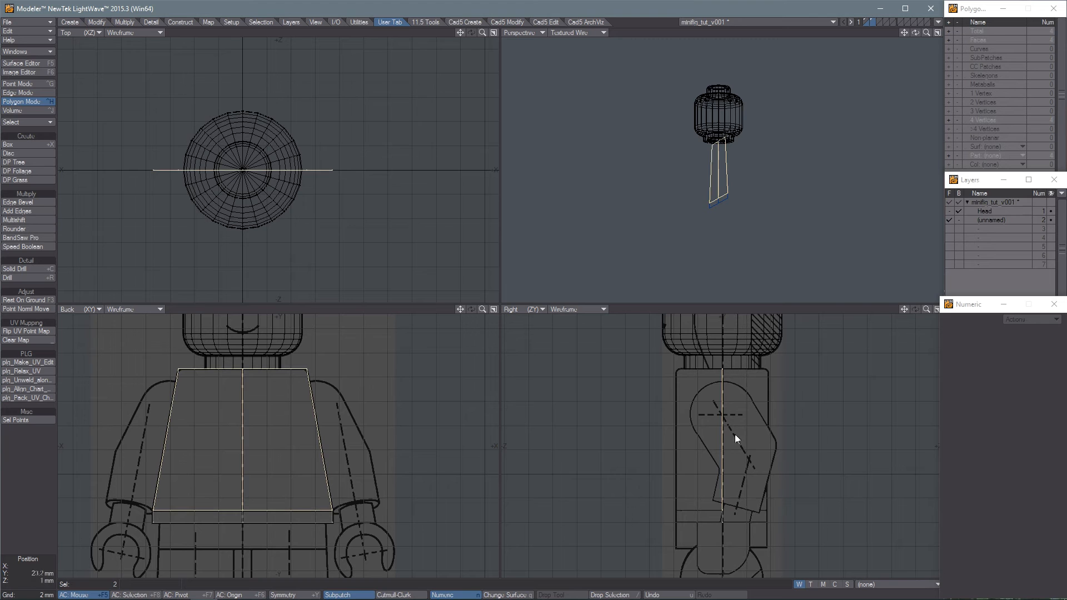
right_click_drag(783, 496, 781, 423)
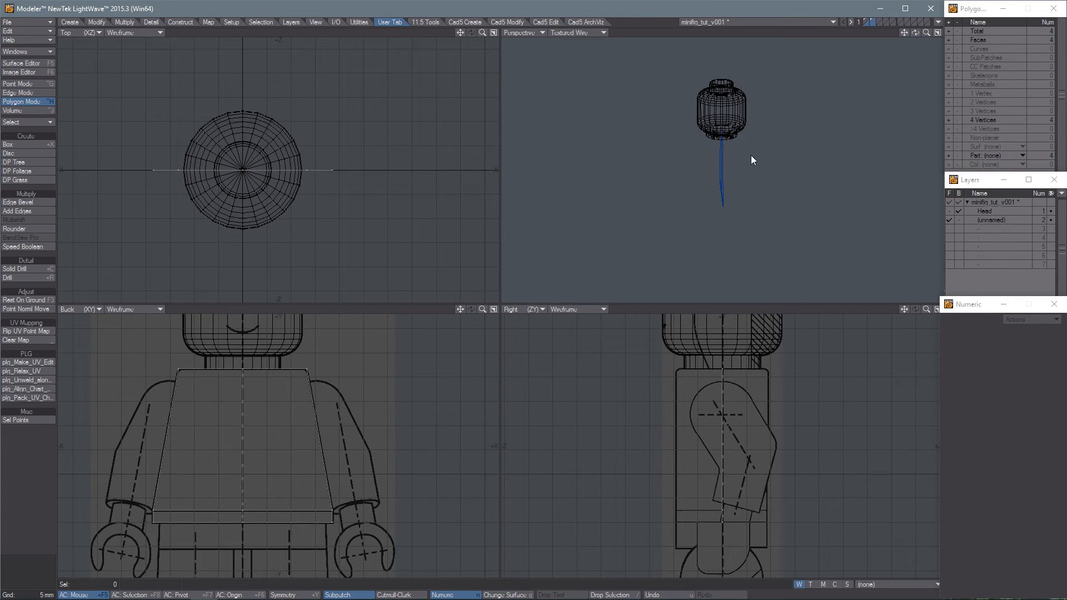
left_click_drag(919, 36, 832, 140)
left_click_drag(914, 33, 472, 291)
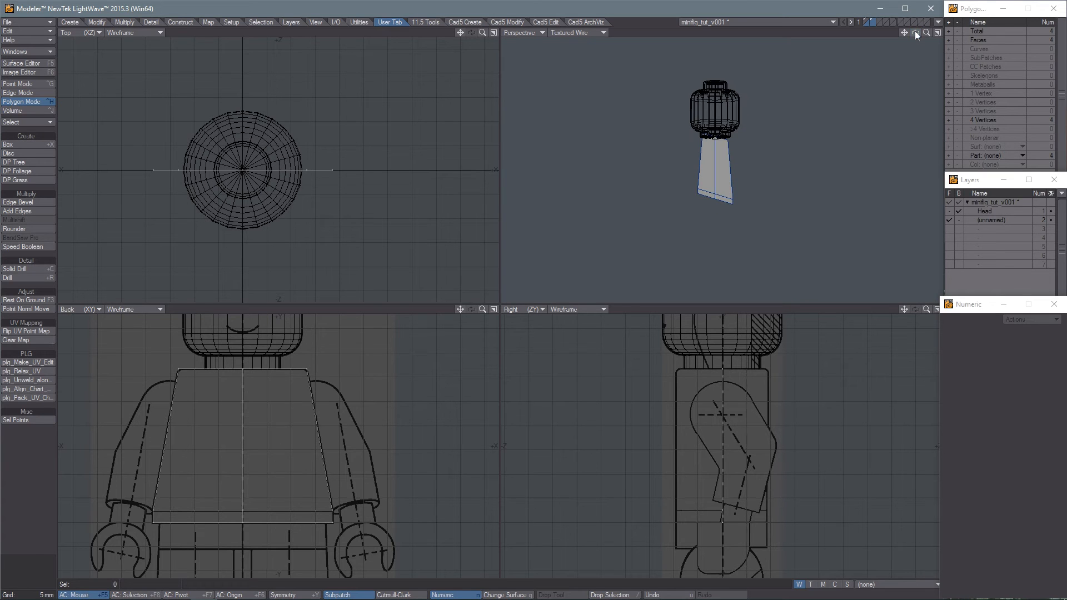
right_click_drag(691, 532, 778, 367)
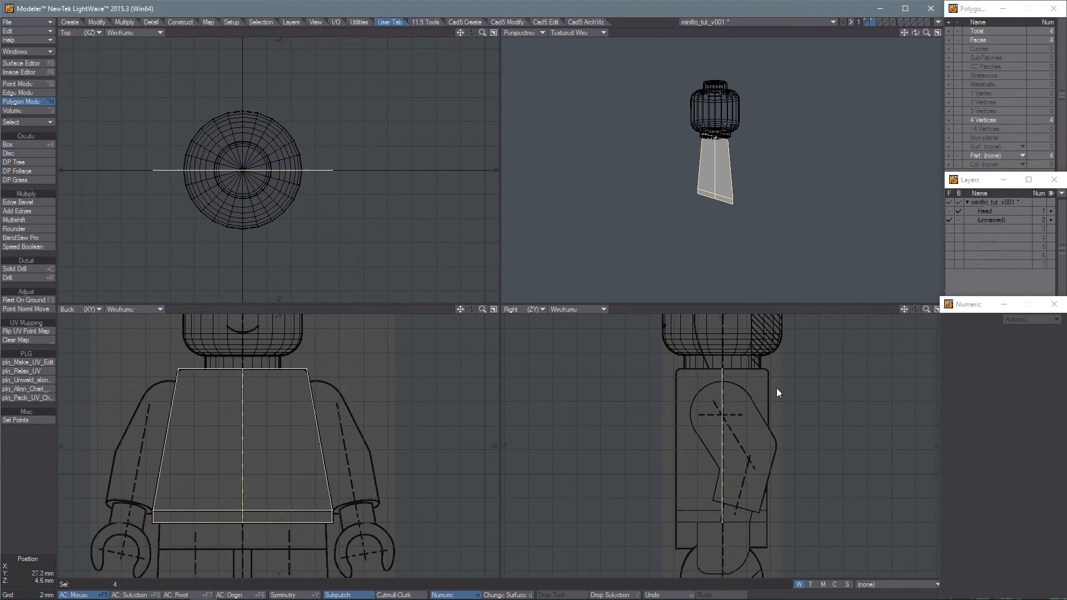
key("t")
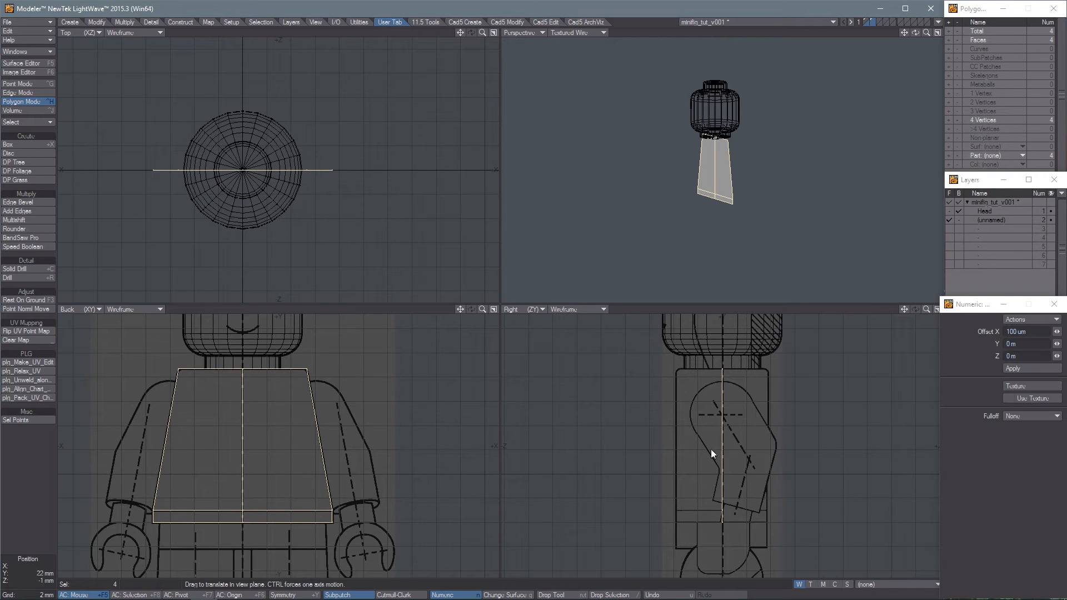
left_click_drag(723, 457, 710, 459)
left_click_drag(470, 292, 472, 294)
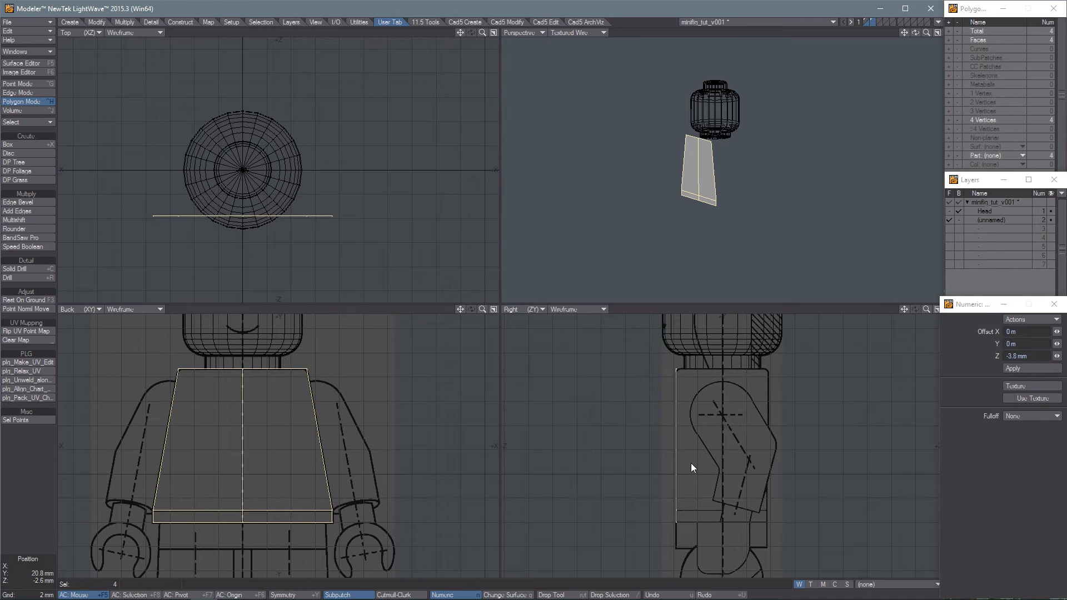
Extrude the torso polygons 7.6 mm along Z to the opposite edge of the side reference
key("shift+e")
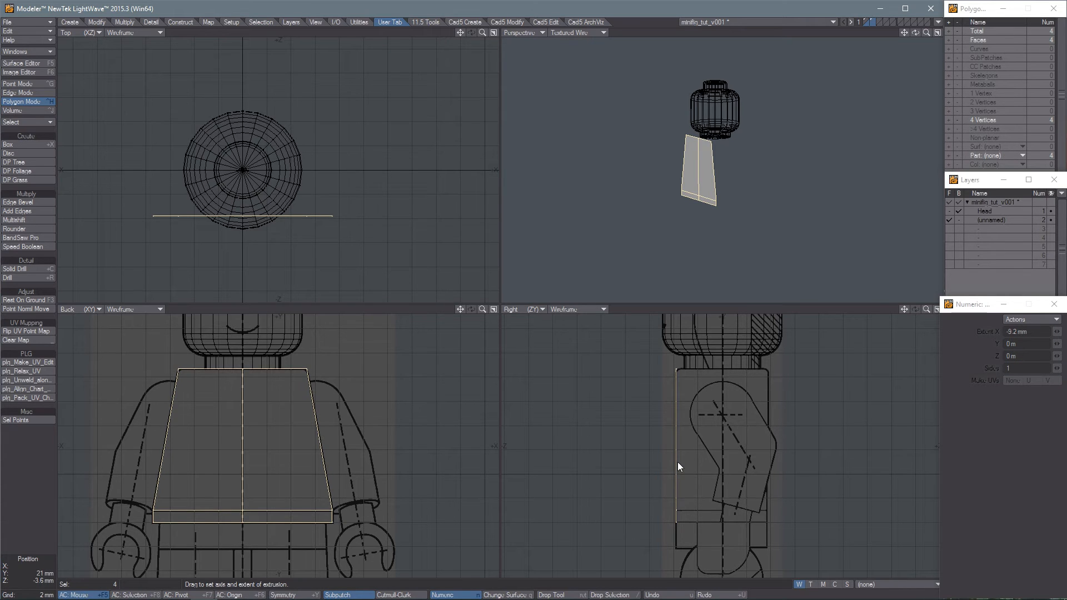
left_click_drag(676, 458, 768, 465)
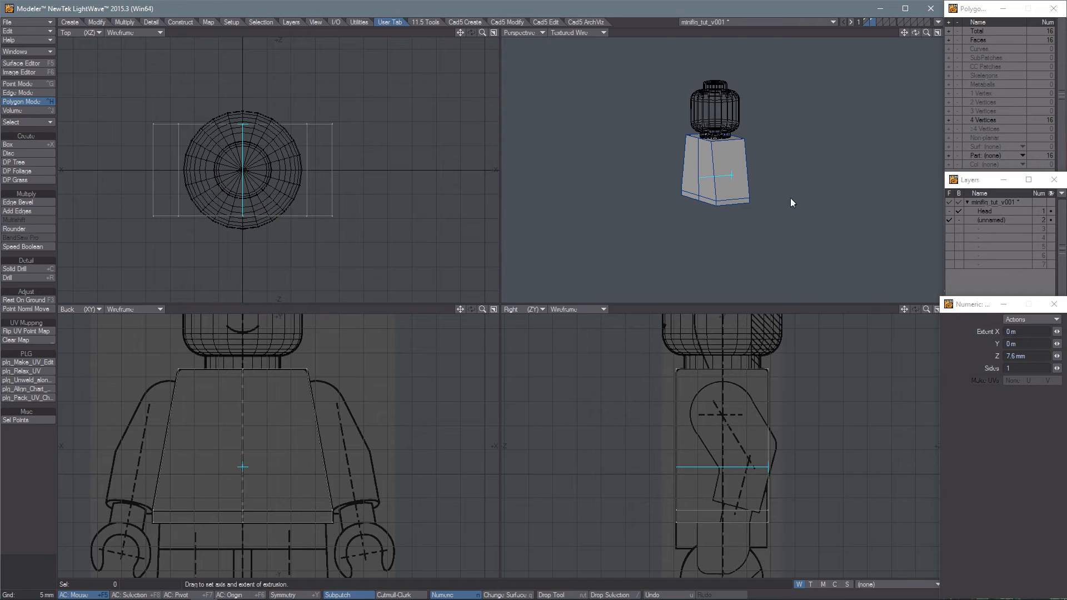
key("space")
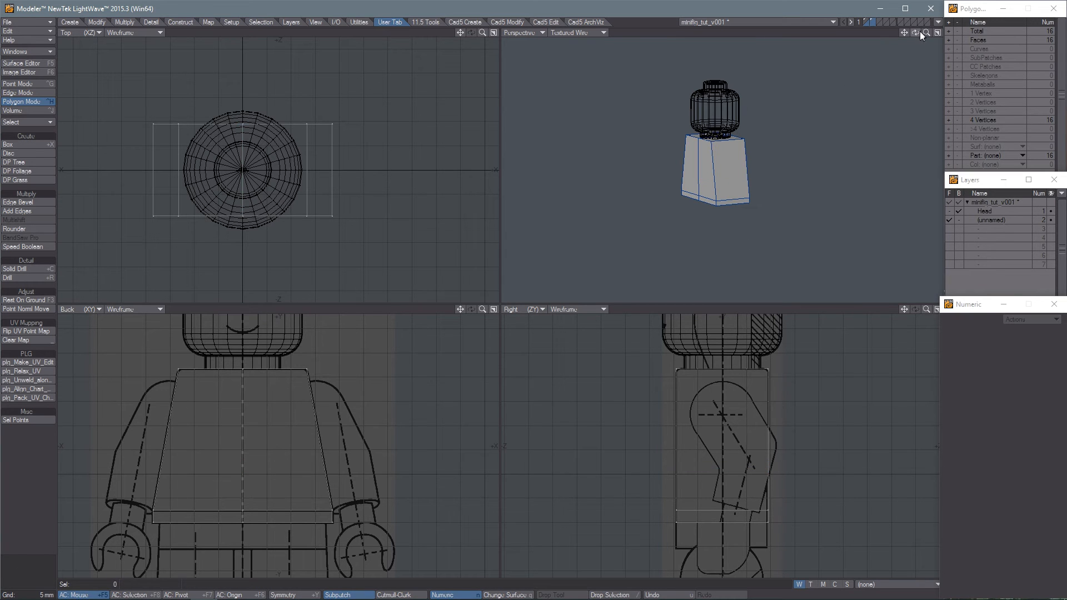
left_click_drag(918, 32, 471, 315)
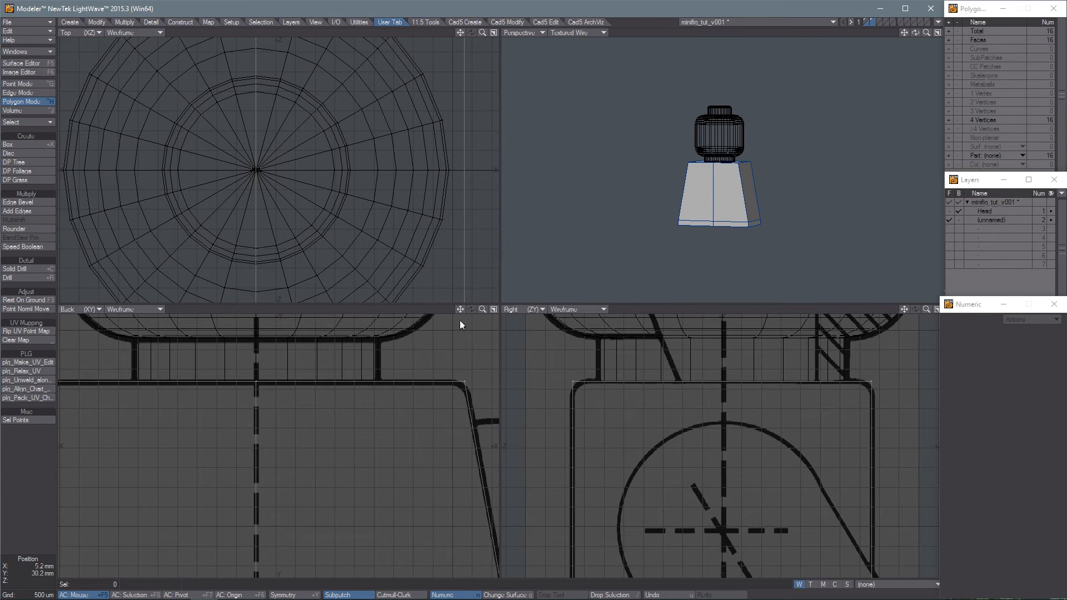
Try rounding the torso's two top polygons with Rounder, using 5 rounding polygons and a 2 mm inset distance
left_click_drag(460, 309, 400, 391)
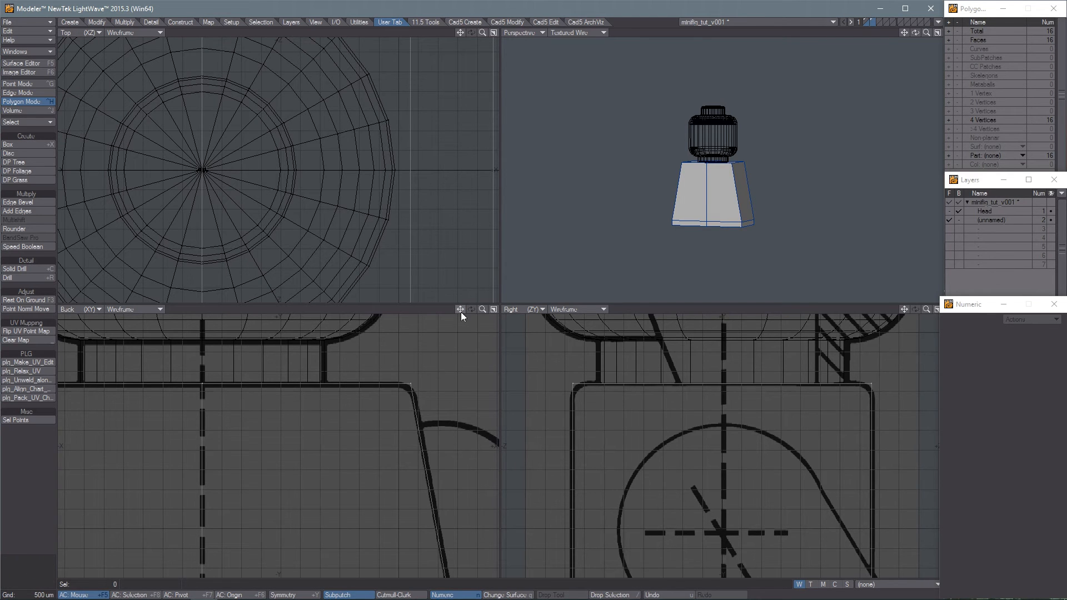
mouse_move(461, 309)
left_mouse_down()
mouse_move(471, 291)
mouse_move(476, 326)
mouse_move(471, 292)
left_mouse_up()
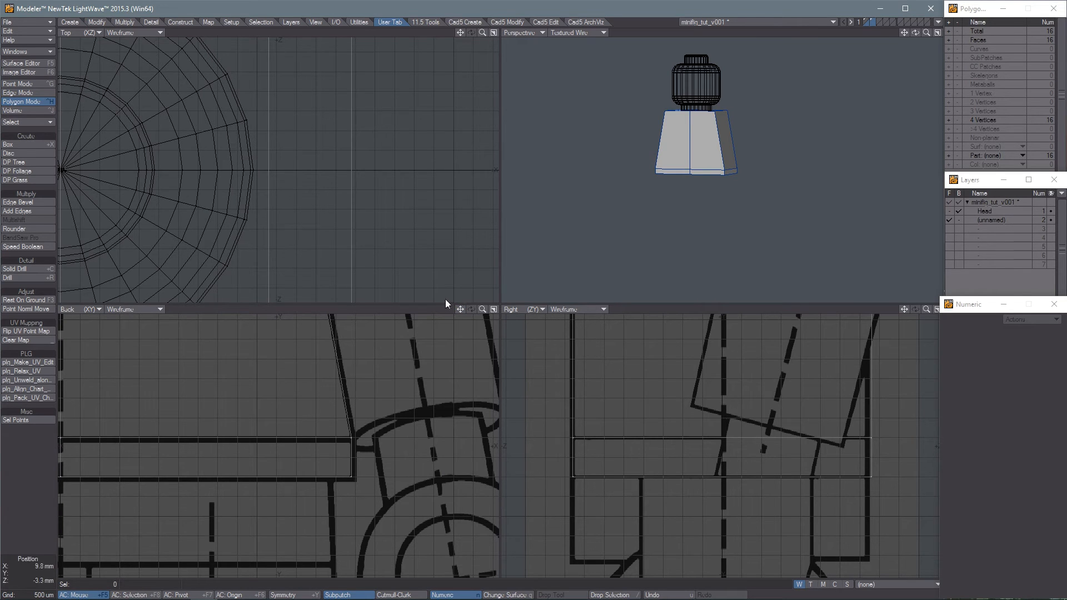
mouse_move(463, 310)
left_mouse_down()
mouse_move(469, 285)
mouse_move(462, 309)
left_mouse_up()
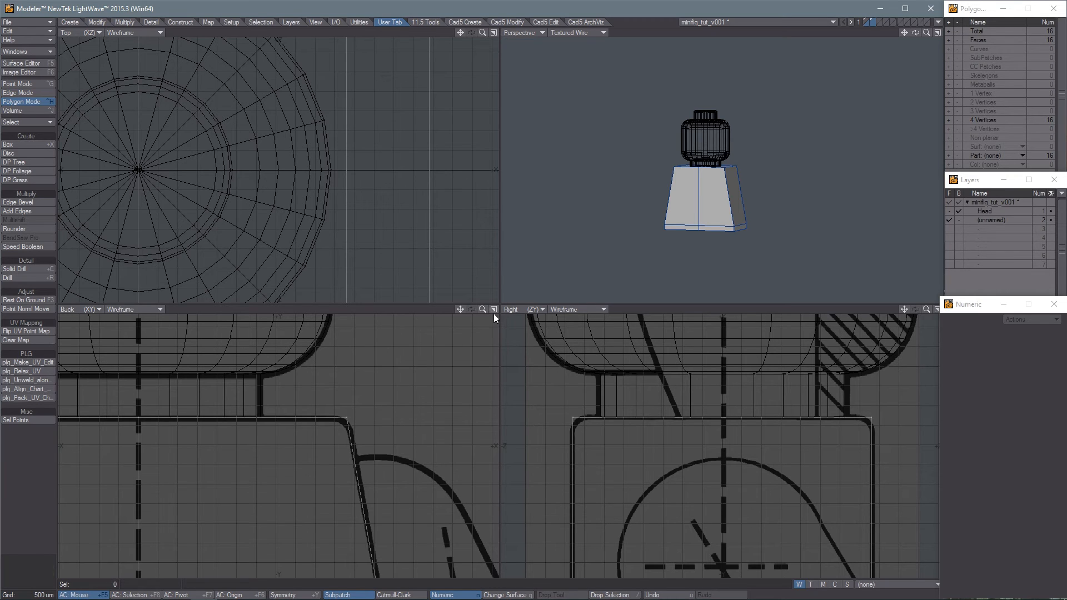
mouse_move(593, 374)
right_mouse_down()
mouse_move(715, 483)
mouse_move(904, 387)
mouse_move(892, 380)
right_mouse_up()
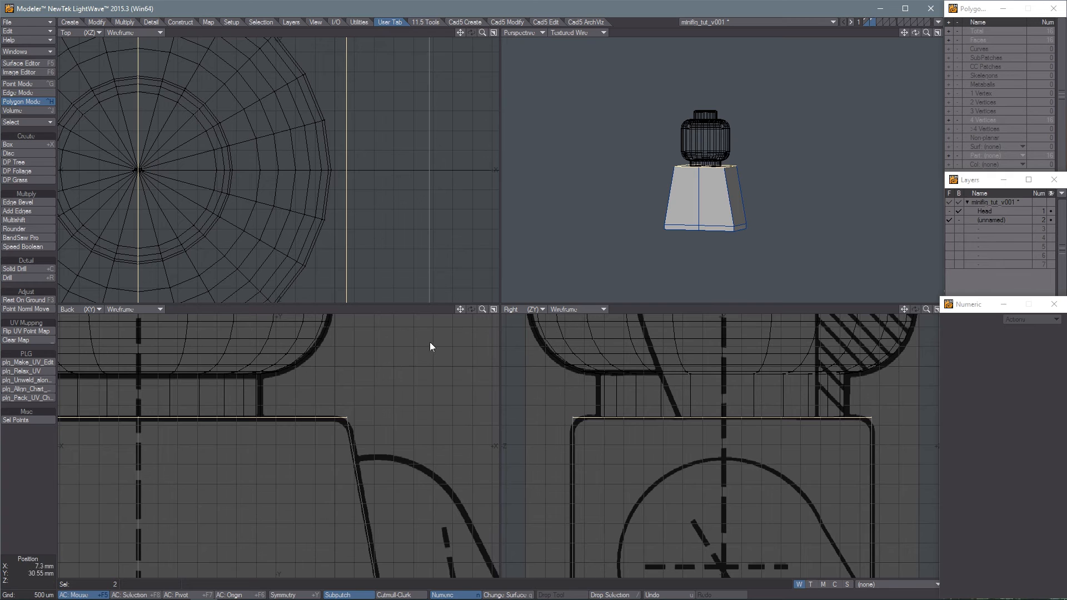
left_click_drag(459, 310, 472, 291)
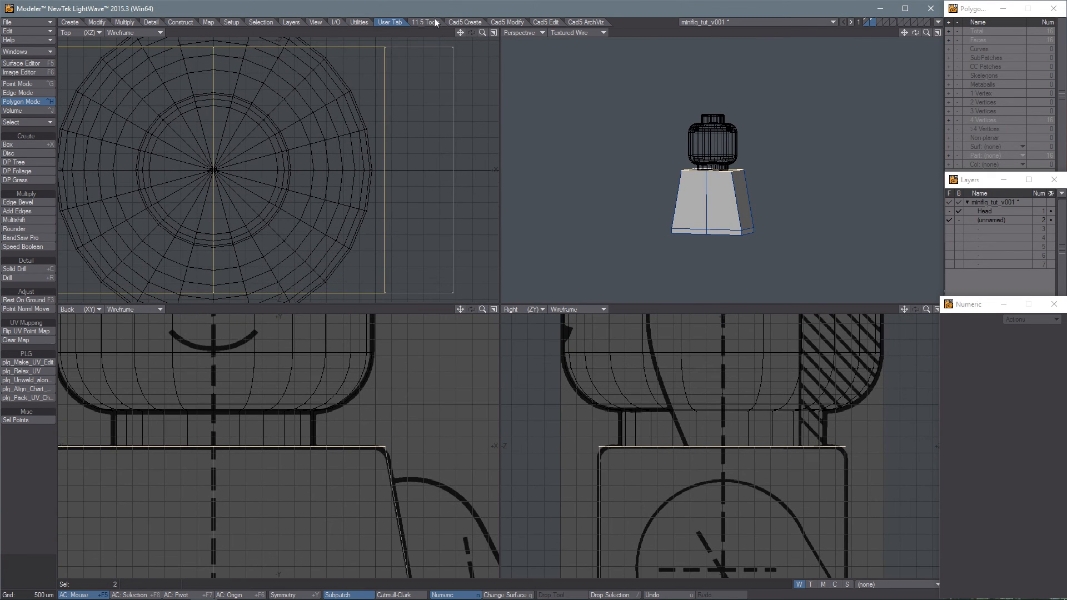
left_click(24, 229)
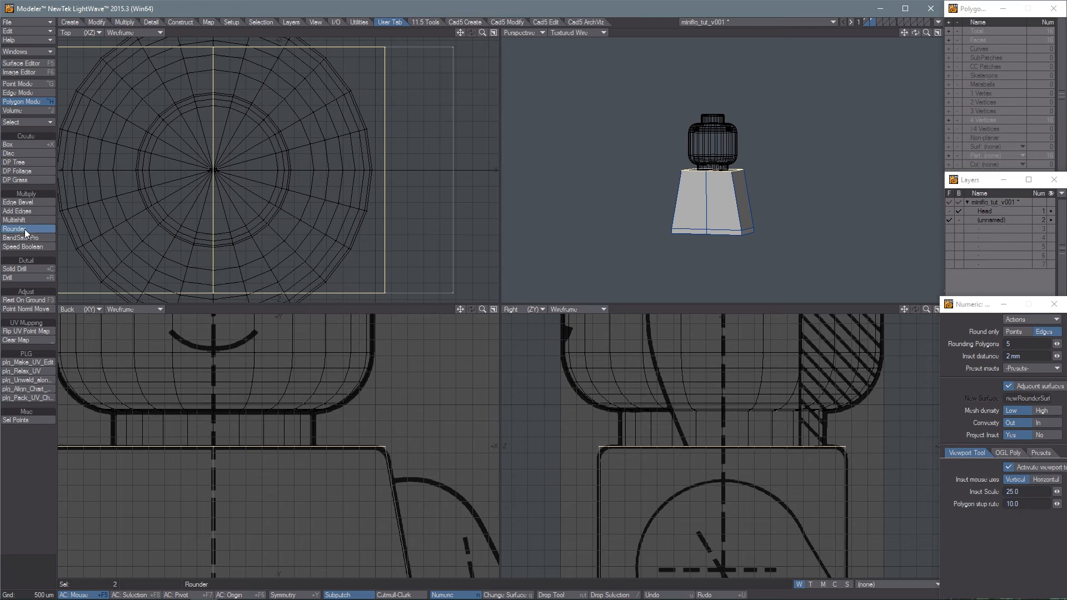
left_click(355, 310)
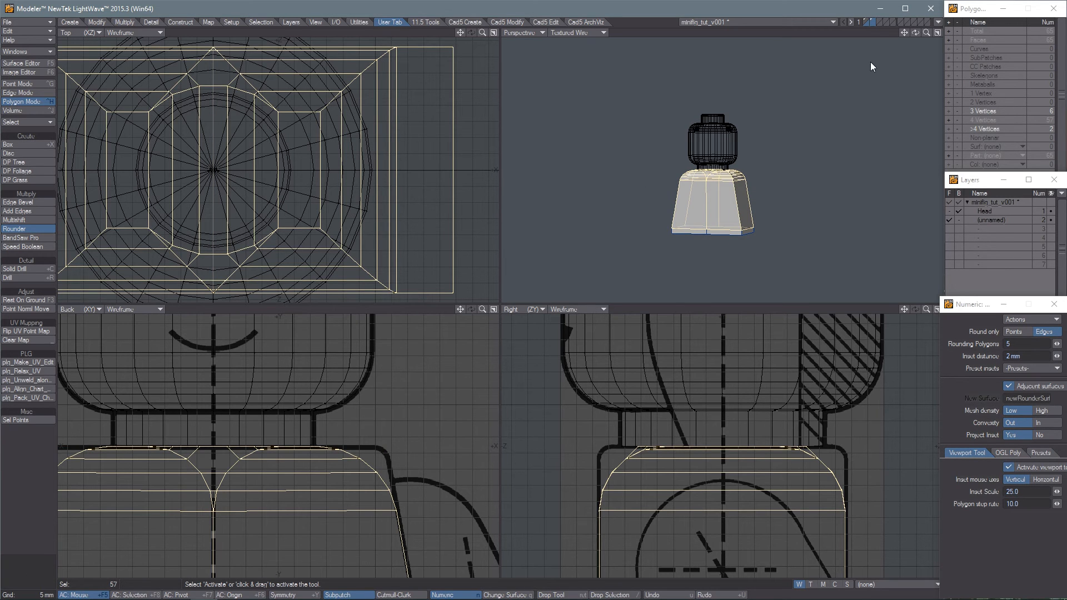
Inspect the rounded torso top in perspective, and undo the rounding and clear the polygon selection
mouse_move(916, 31)
left_mouse_down()
mouse_move(471, 291)
mouse_move(910, 35)
left_mouse_up()
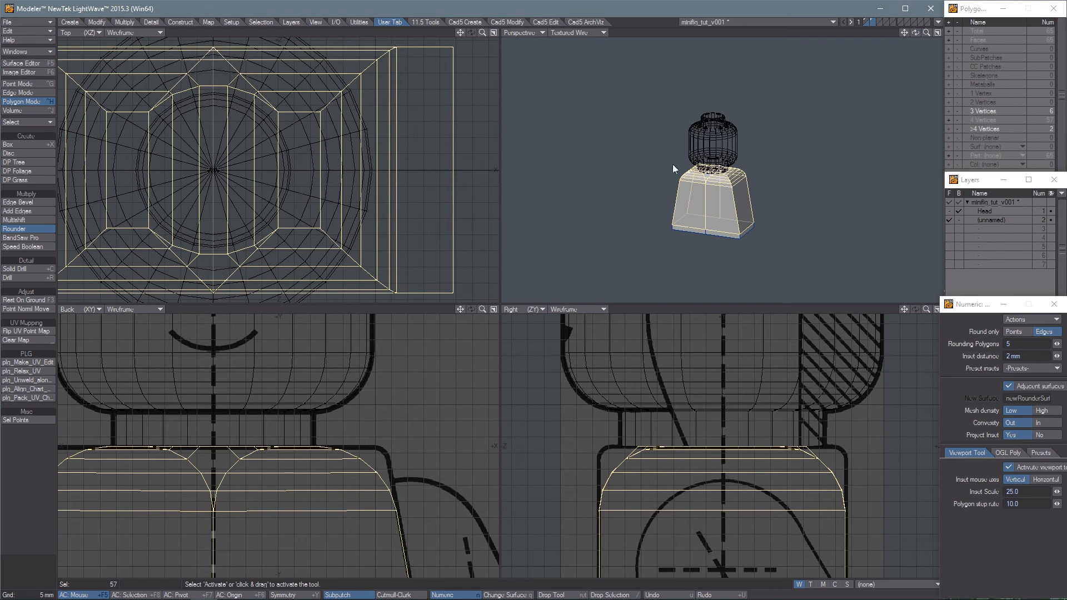
left_click_drag(925, 33, 901, 42)
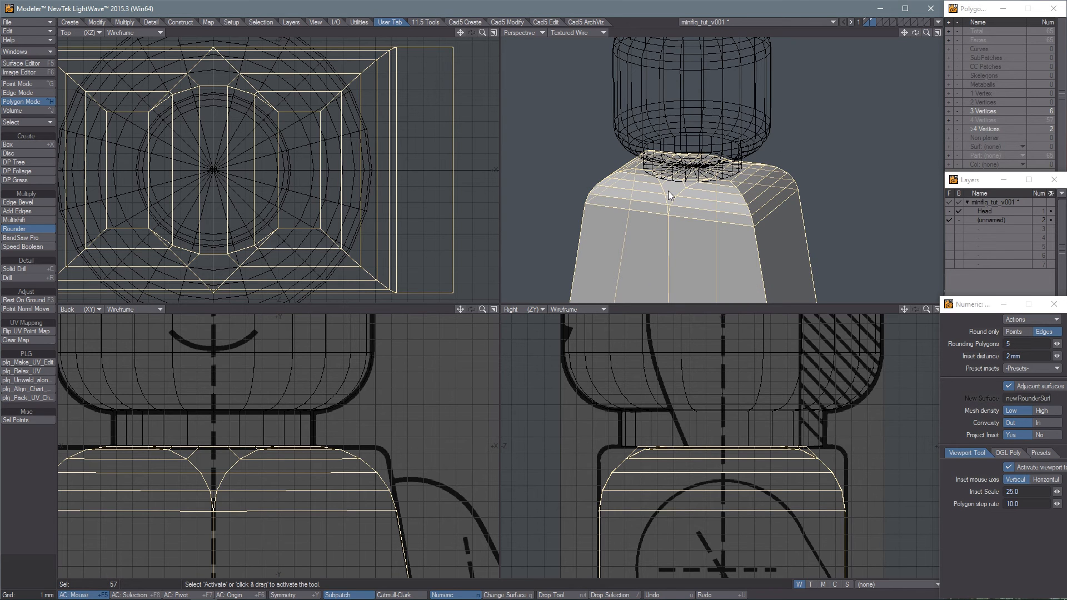
key("space")
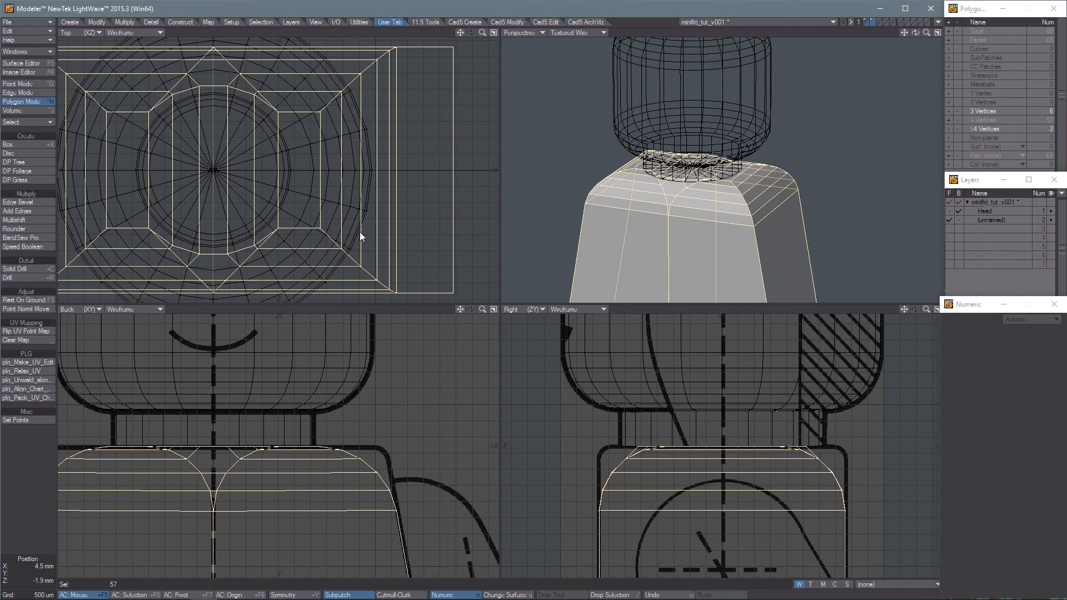
key("u")
mouse_move(481, 308)
left_mouse_down()
mouse_move(459, 289)
mouse_move(471, 292)
left_mouse_up()
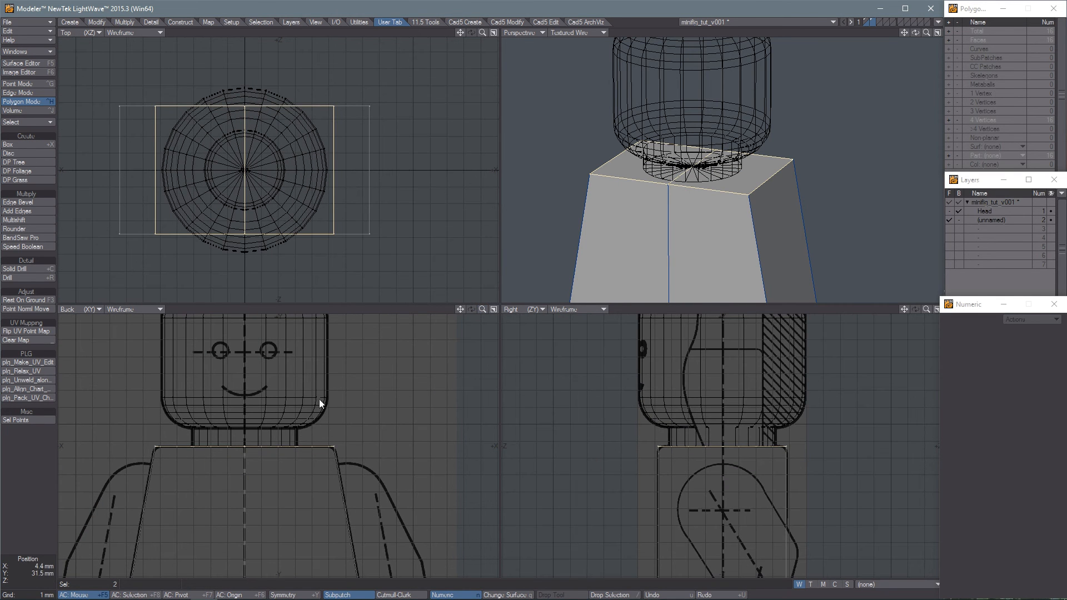
left_click(299, 381)
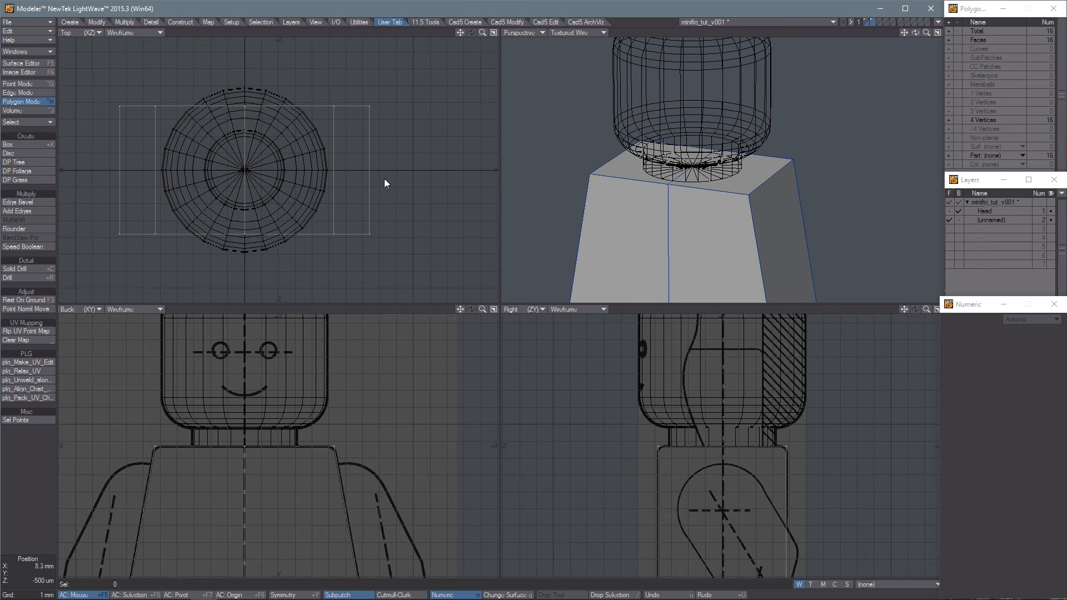
Knife the torso along X through the middle of its depth, extending the cut beyond both sides
key("shift+k")
left_click_drag(410, 169, 7, 168)
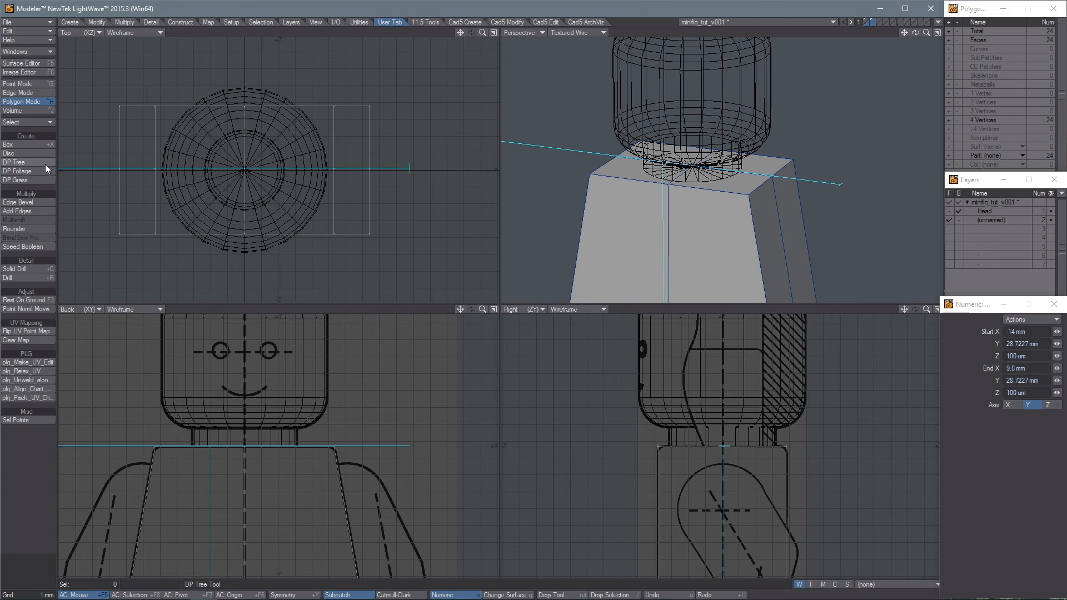
key("space")
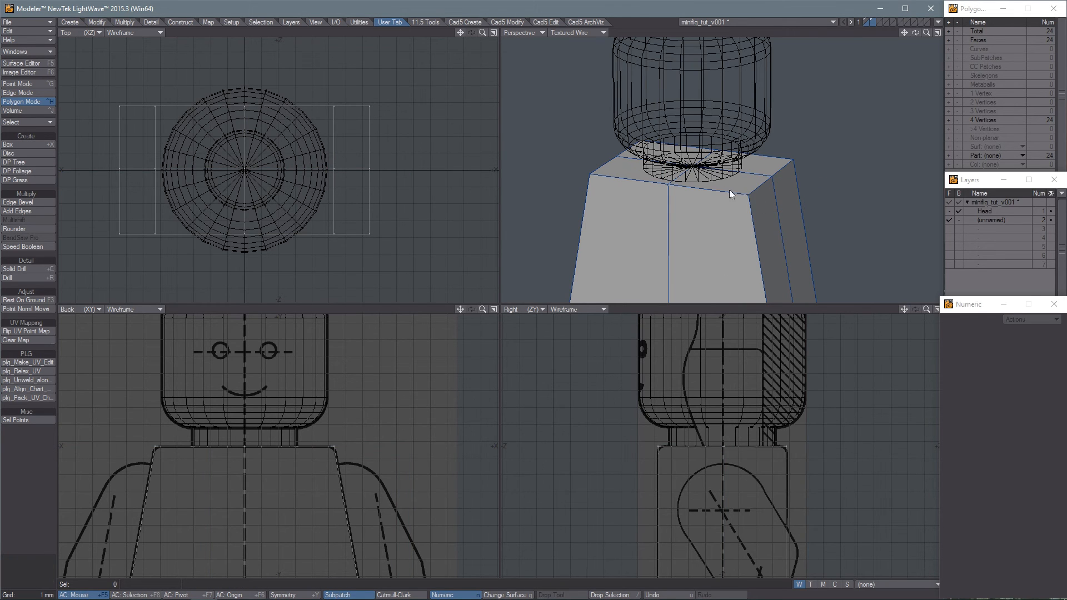
Select all the outer edges around the torso's top face in Edge Mode
key("ctrl+g")
key("space")
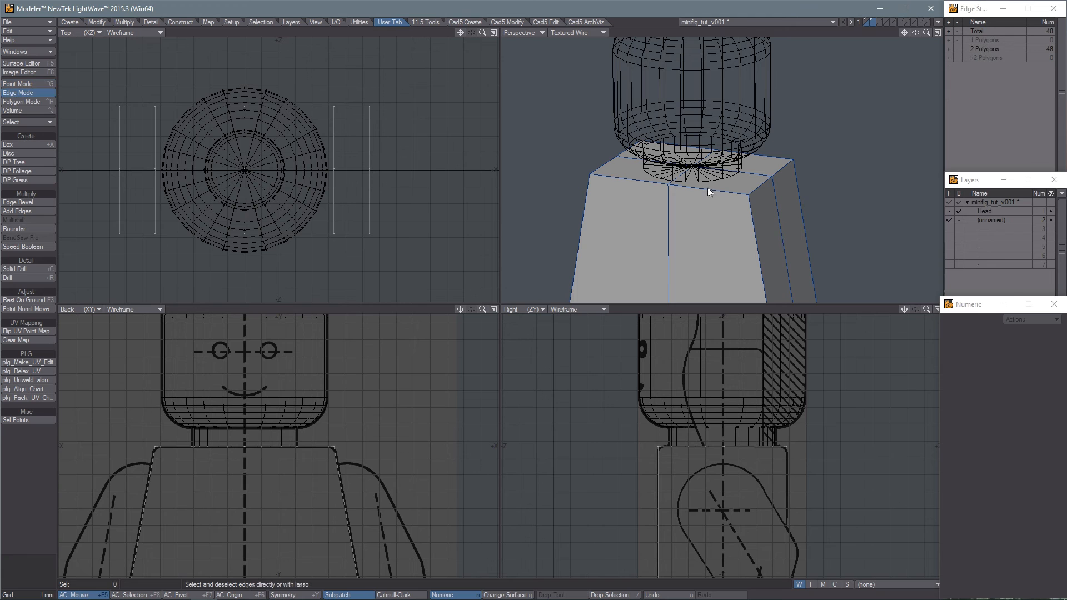
left_click(758, 192)
mouse_move(774, 174)
left_mouse_down()
mouse_move(723, 144)
mouse_move(645, 145)
mouse_move(627, 152)
mouse_move(619, 184)
left_mouse_up()
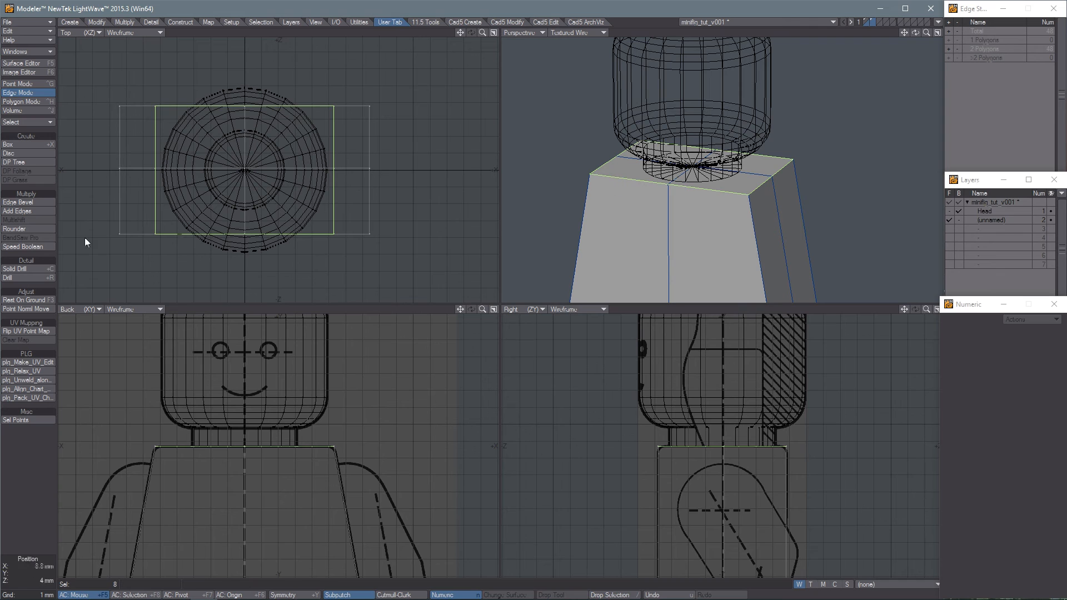
Round the selected top edges with Rounder in edge mode, using 5 rounding polygons and a 0.6 mm inset distance
left_click(25, 228)
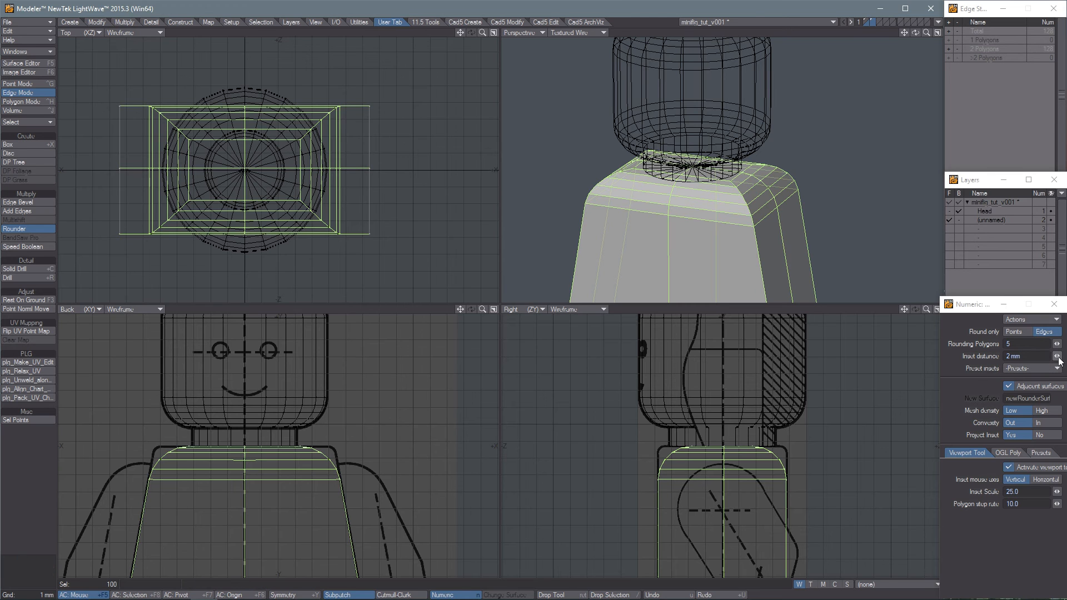
left_click_drag(990, 308, 944, 305)
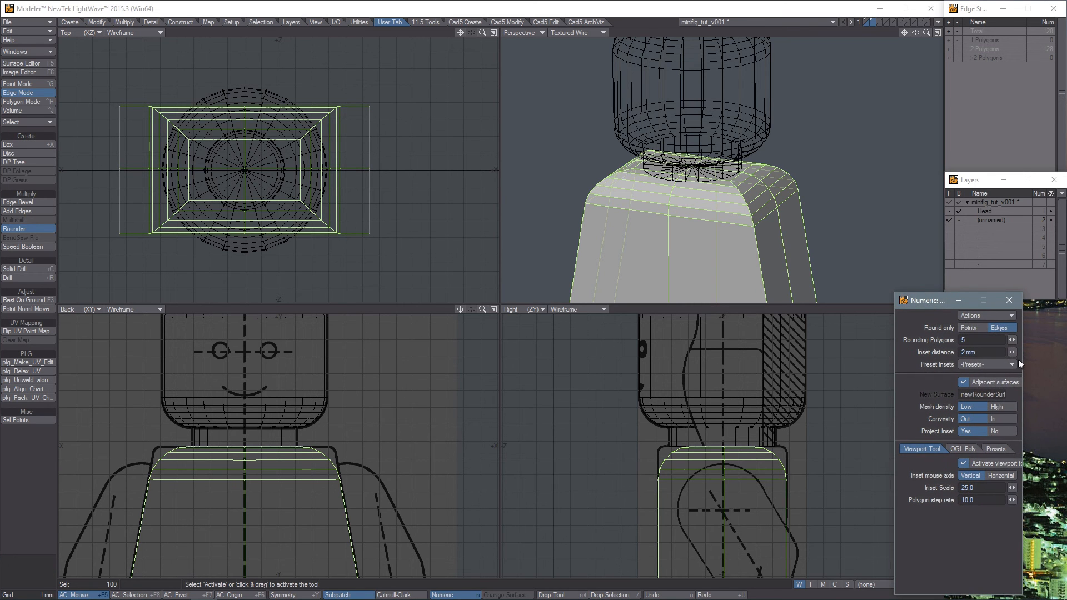
mouse_move(1011, 352)
left_mouse_down()
mouse_move(63, 142)
mouse_move(1012, 353)
left_mouse_up()
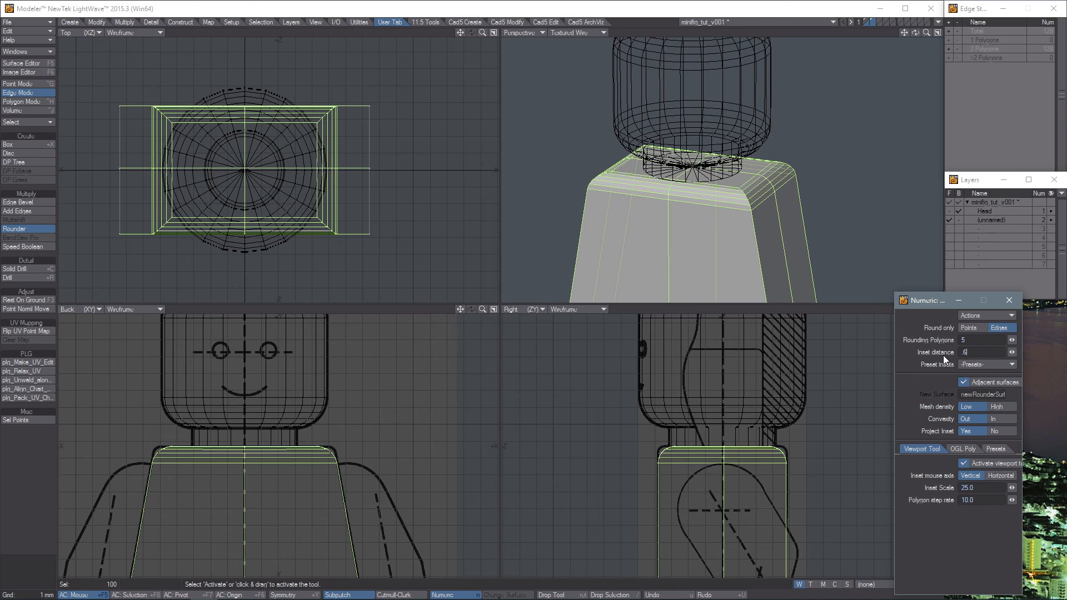
key("Tab")
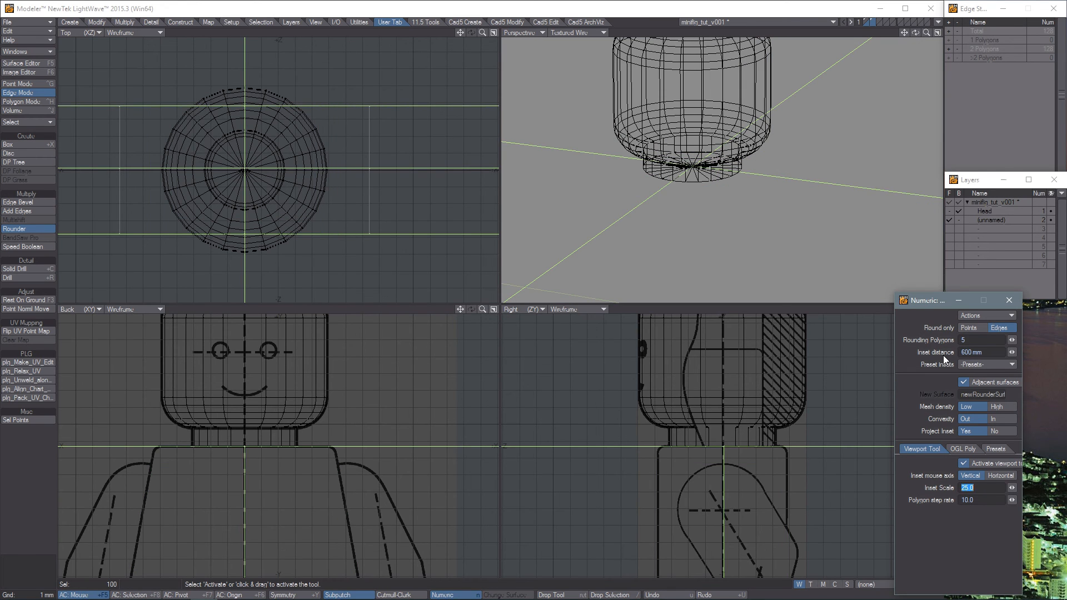
left_click(995, 352)
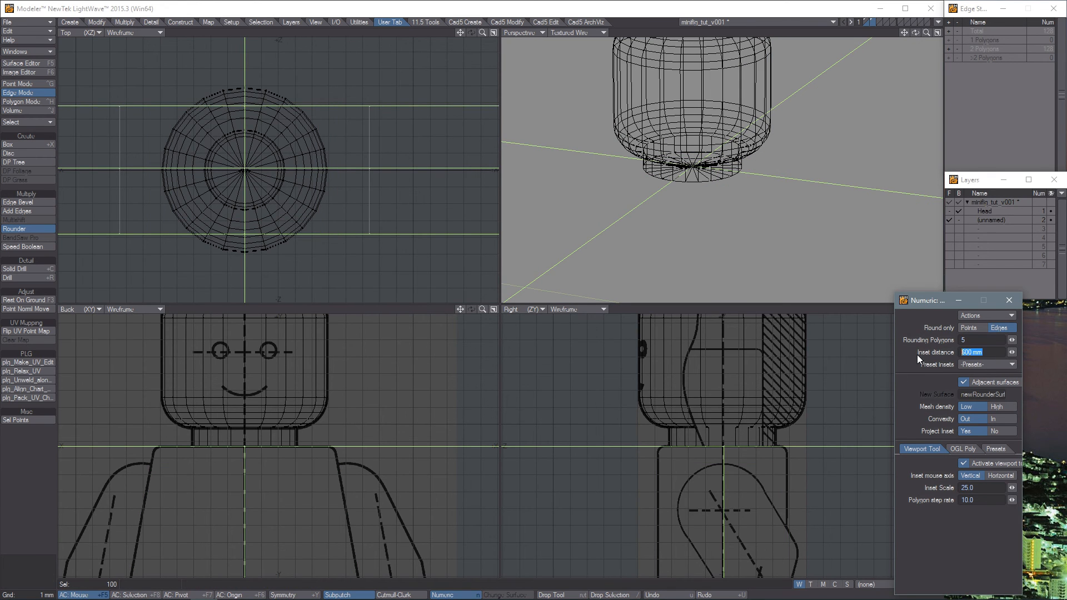
type(".6mm")
key("Tab")
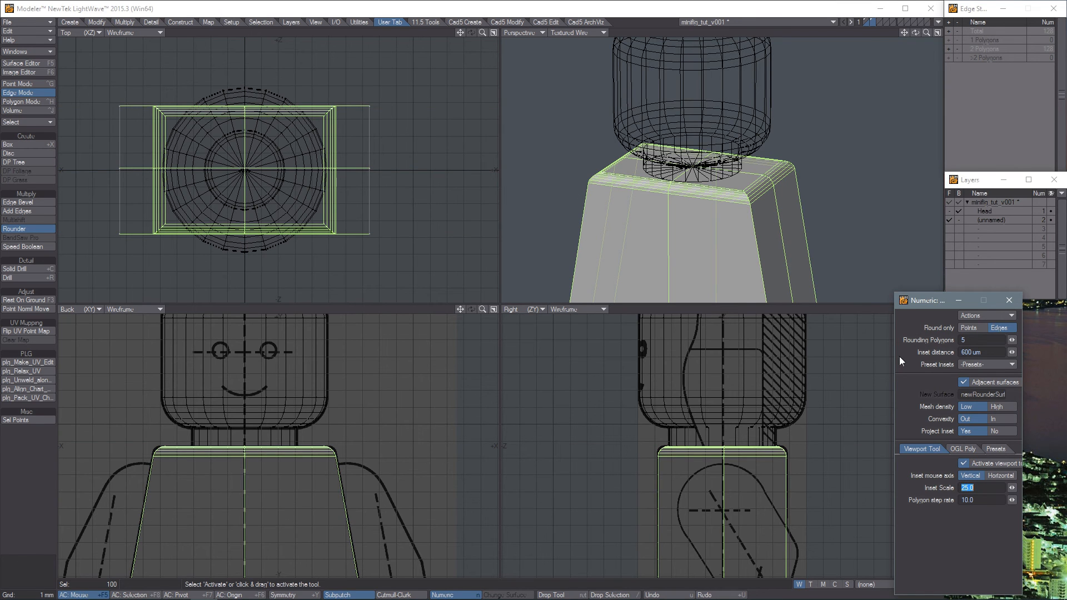
Reduce the rounding to a 400 um inset and 3 rounding polygons, compare it with the reference corner, and finish Rounder
left_click(961, 352)
type("1")
key("Tab")
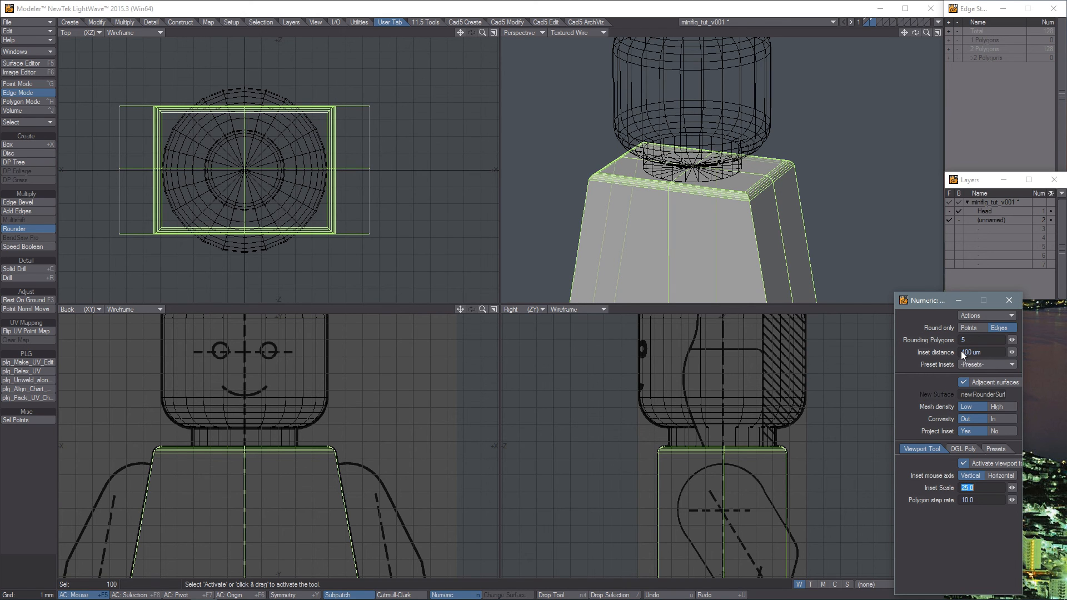
left_click(1010, 340)
left_click(1010, 340)
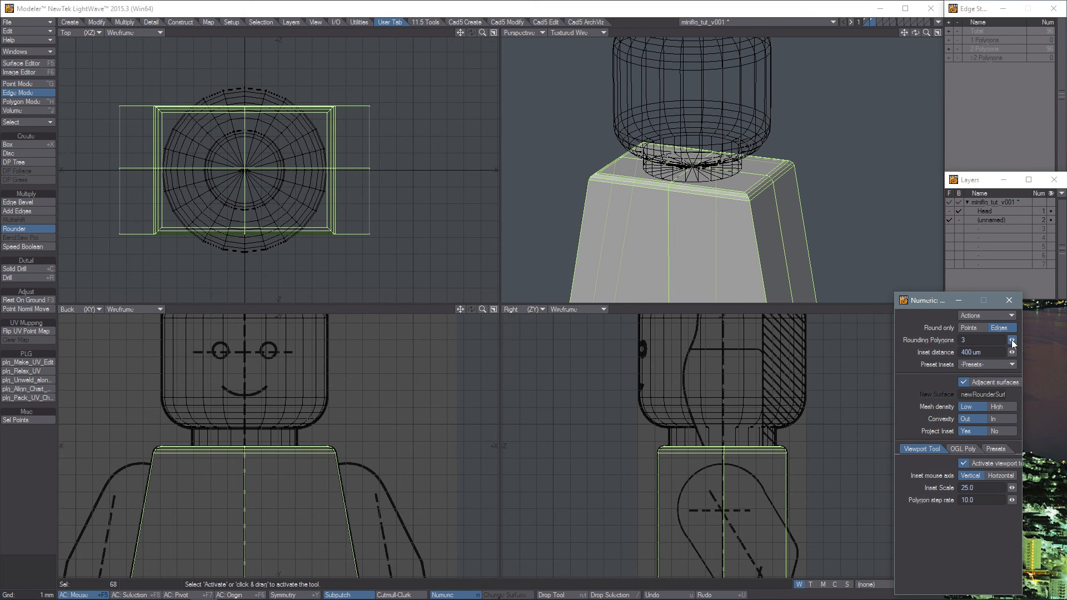
scroll(335, 446, "up", 4)
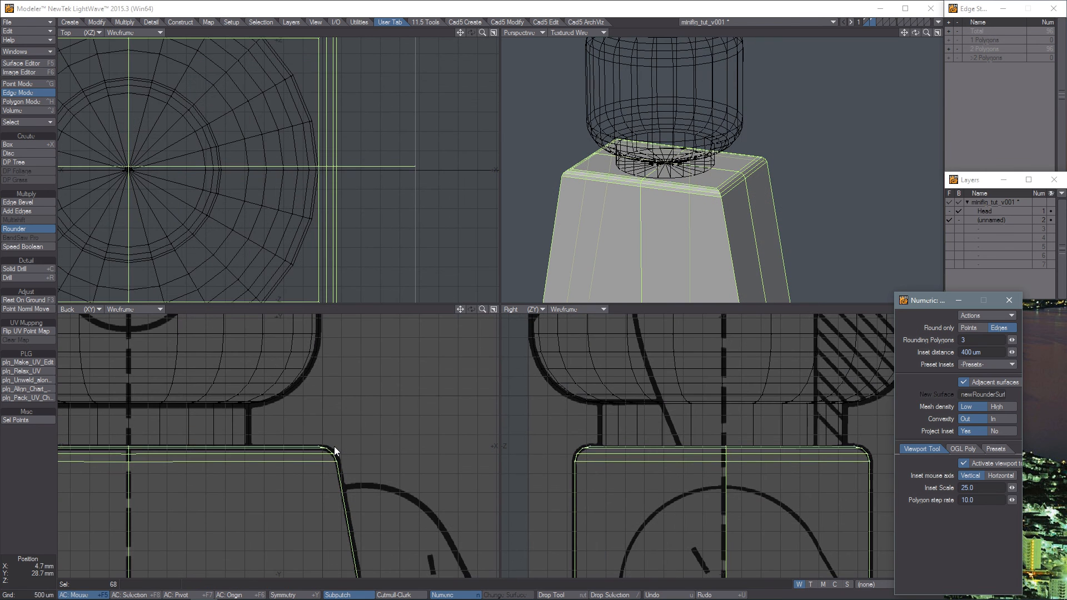
scroll(335, 446, "down", 4)
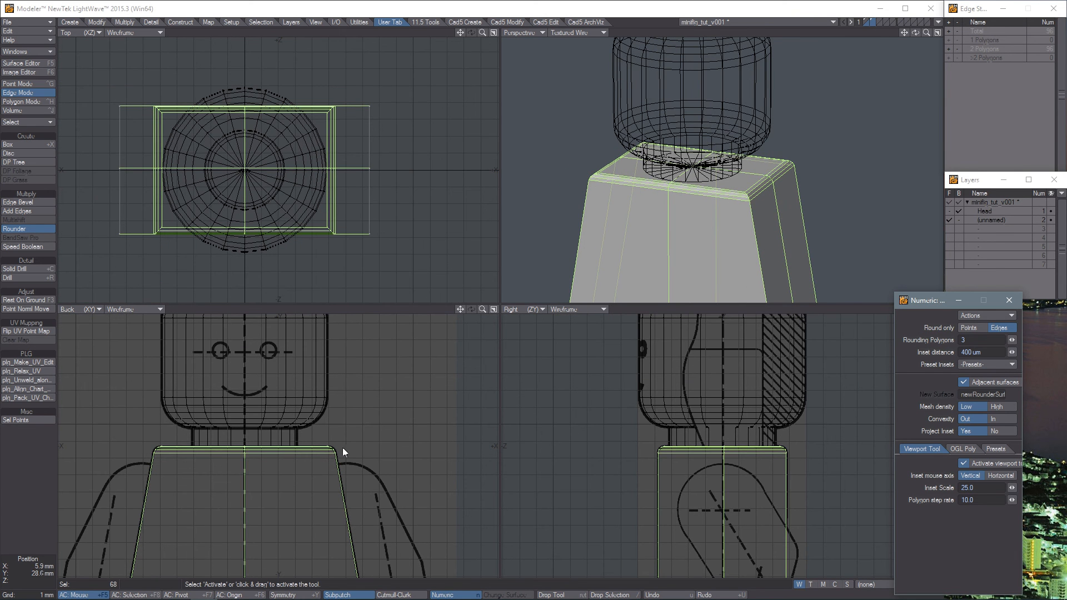
key("space")
left_click_drag(939, 300, 978, 309)
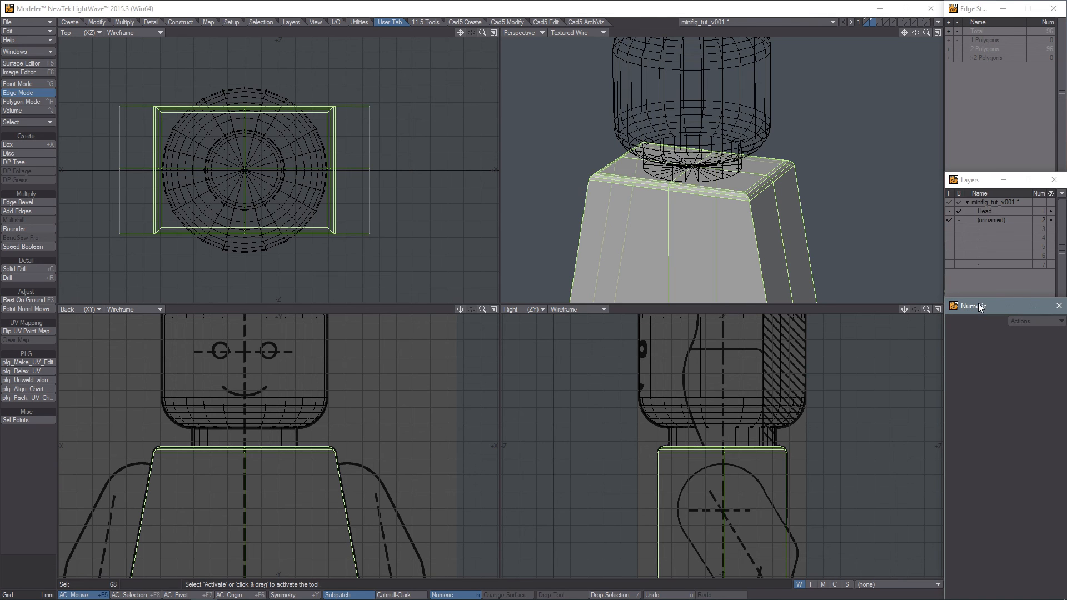
Clear the edge selection and select the four polygons on the underside of the torso
left_click(501, 10)
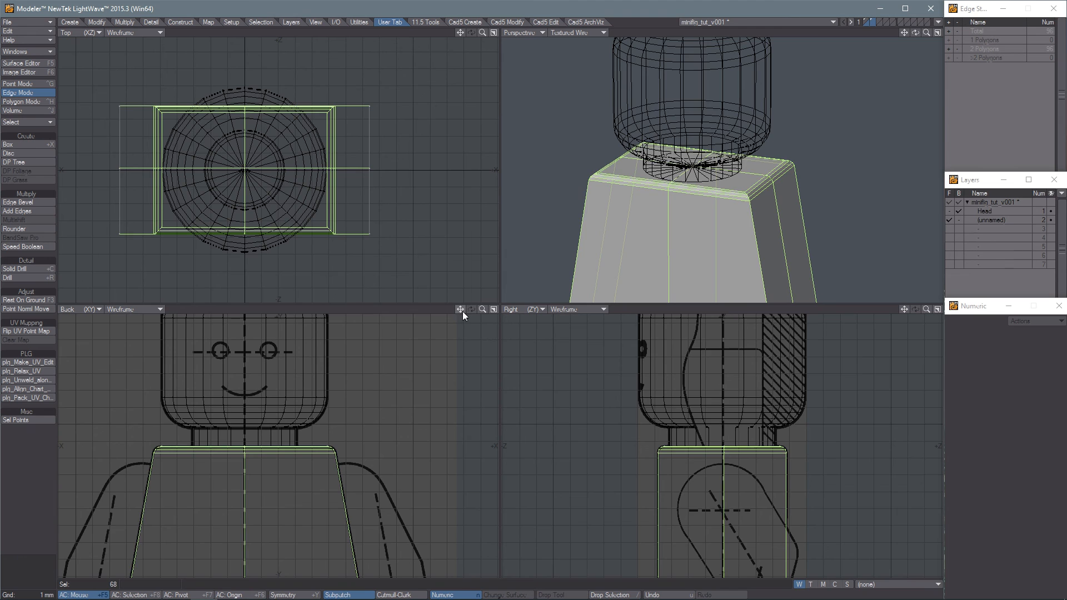
mouse_move(461, 310)
left_mouse_down()
mouse_move(477, 313)
mouse_move(471, 289)
mouse_move(460, 309)
left_mouse_up()
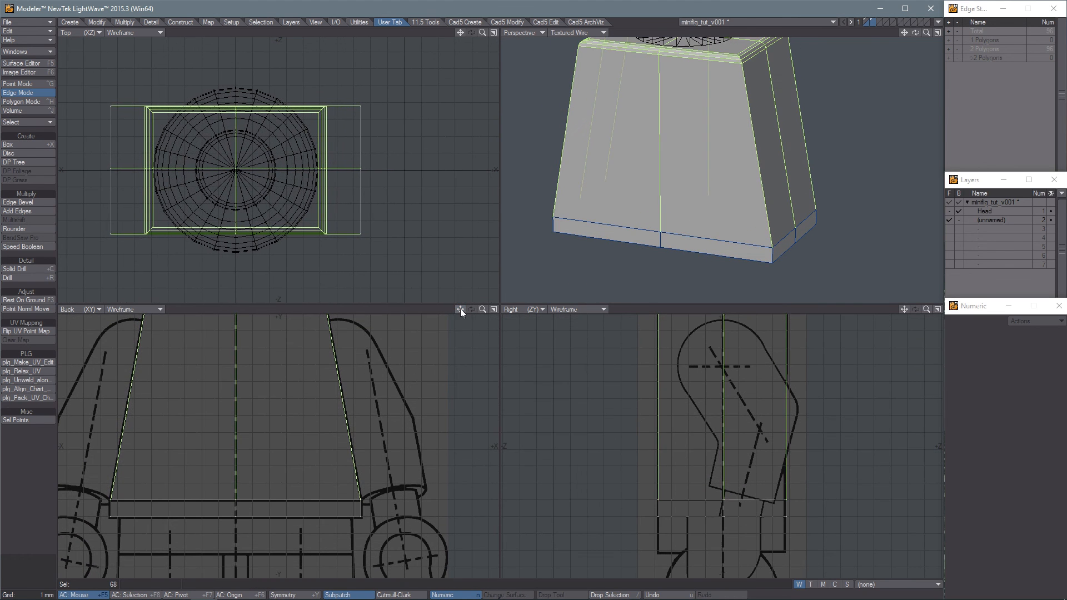
key("slash")
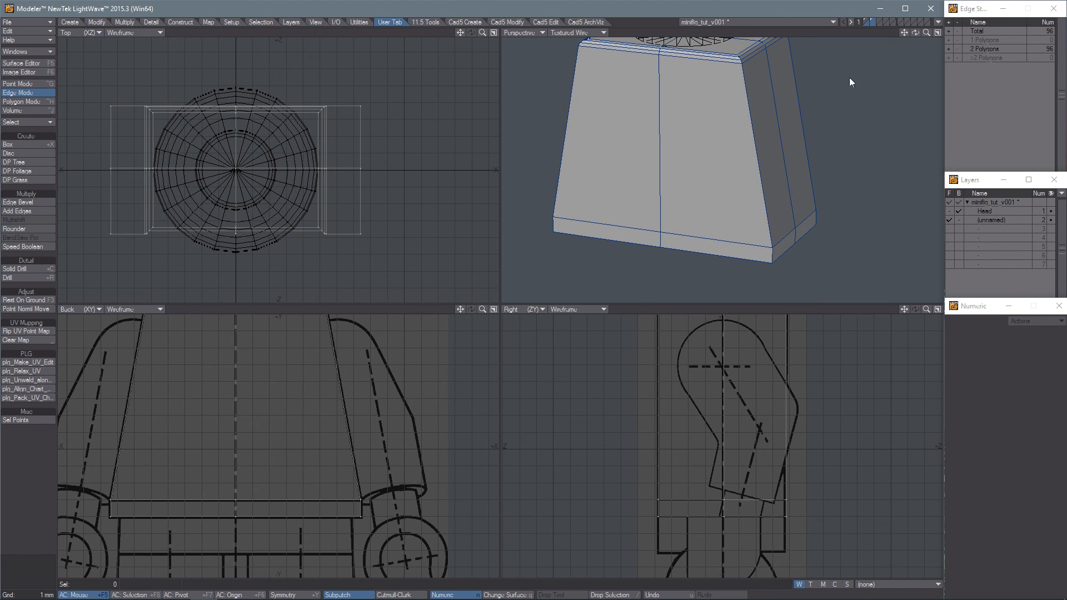
left_click_drag(915, 32, 471, 291)
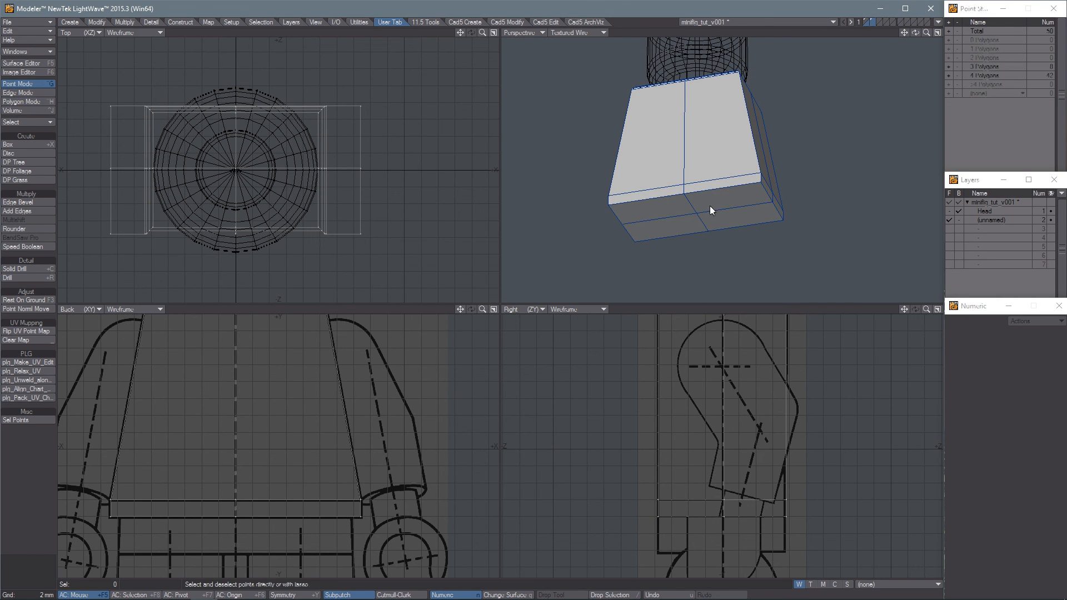
key("ctrl+h")
mouse_move(706, 205)
left_mouse_down()
mouse_move(702, 216)
mouse_move(699, 201)
left_mouse_up()
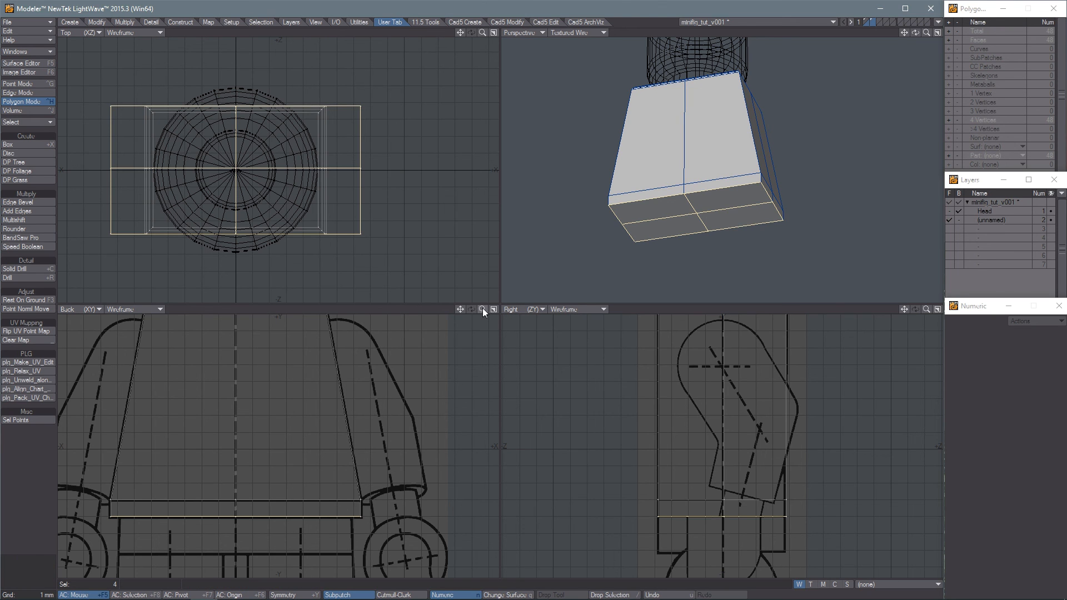
Hollow the underside with Multishift, using a 1 mm inset followed by an inserted shift of -4 mm into the torso
left_click(43, 221)
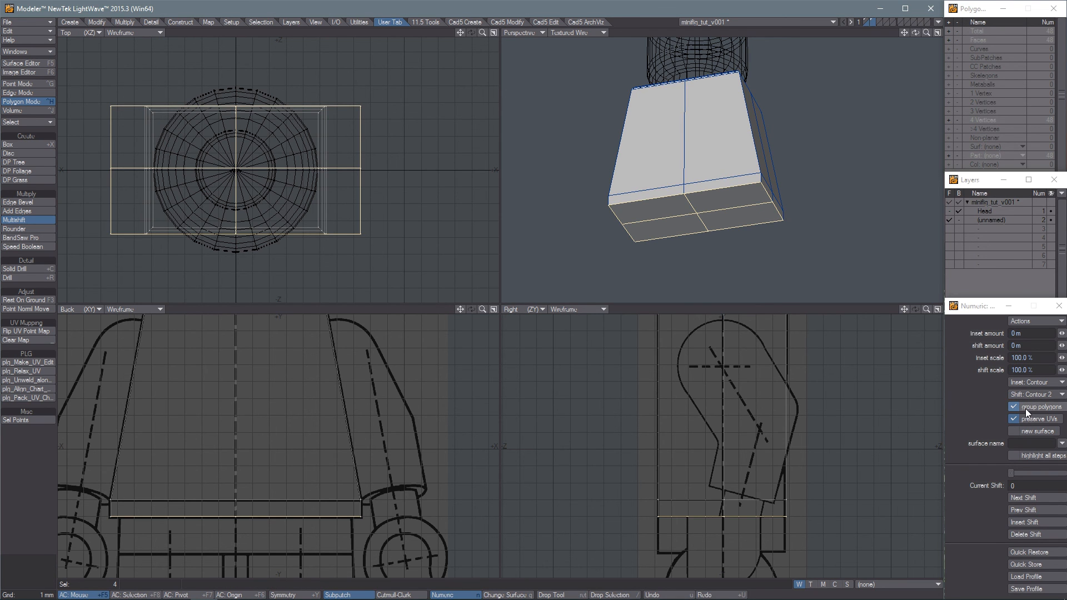
left_click_drag(987, 310, 936, 281)
left_click_drag(1012, 306, 1021, 306)
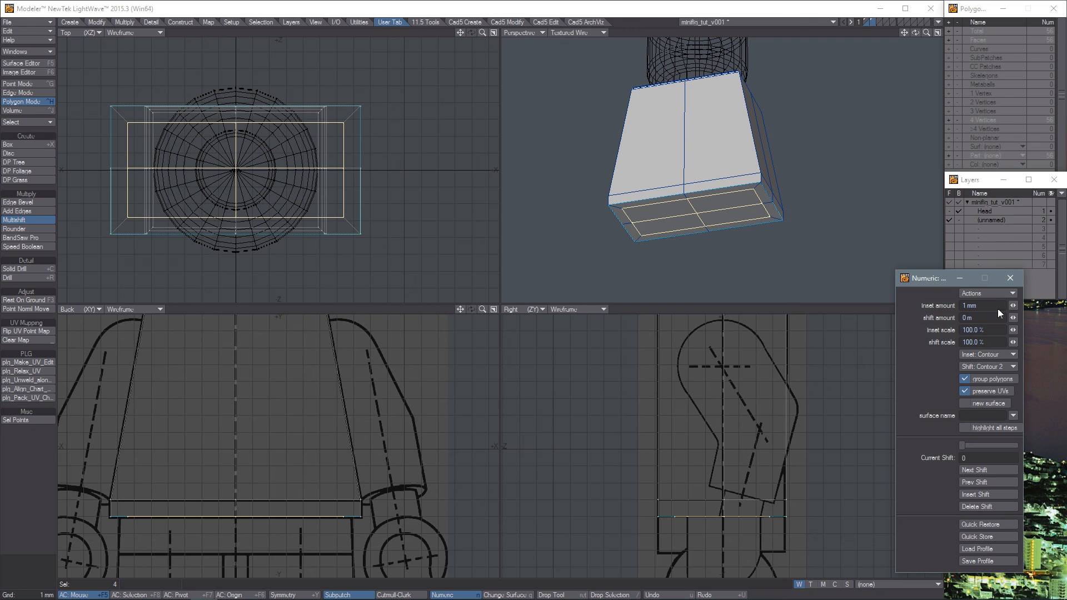
left_click(967, 493)
left_click_drag(1013, 317, 979, 317)
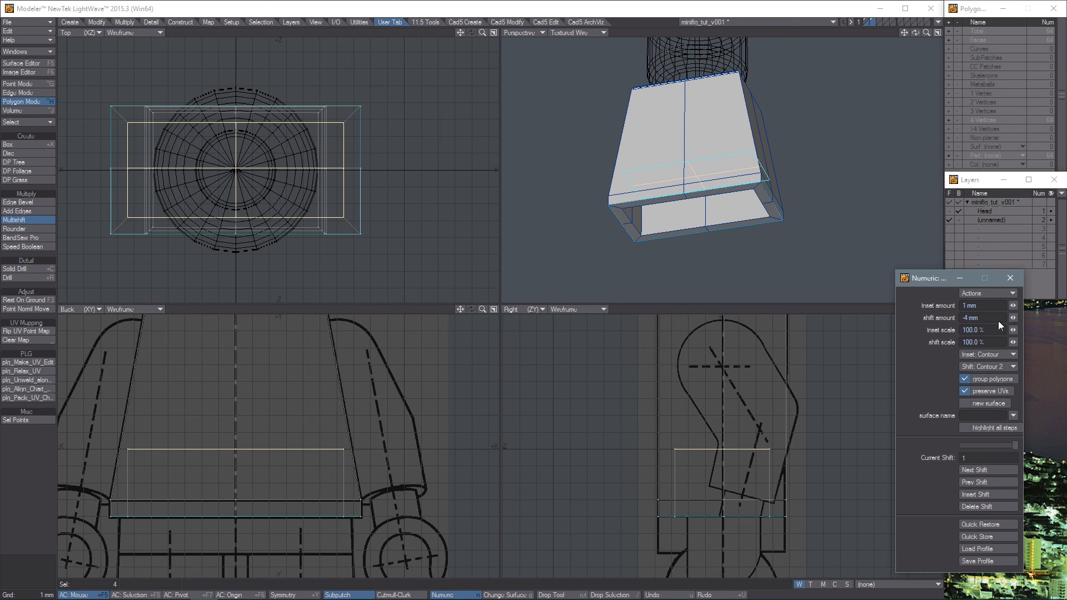
key("space")
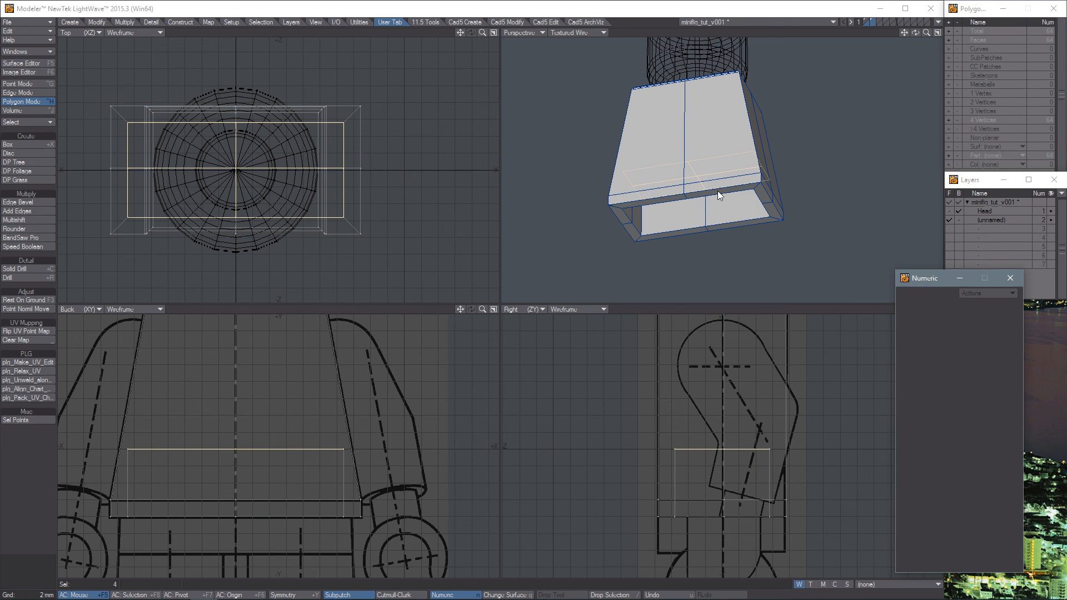
Clear the polygon selection and inspect the hollowed torso in the perspective view
key("Return")
left_click(526, 295)
left_click(533, 278)
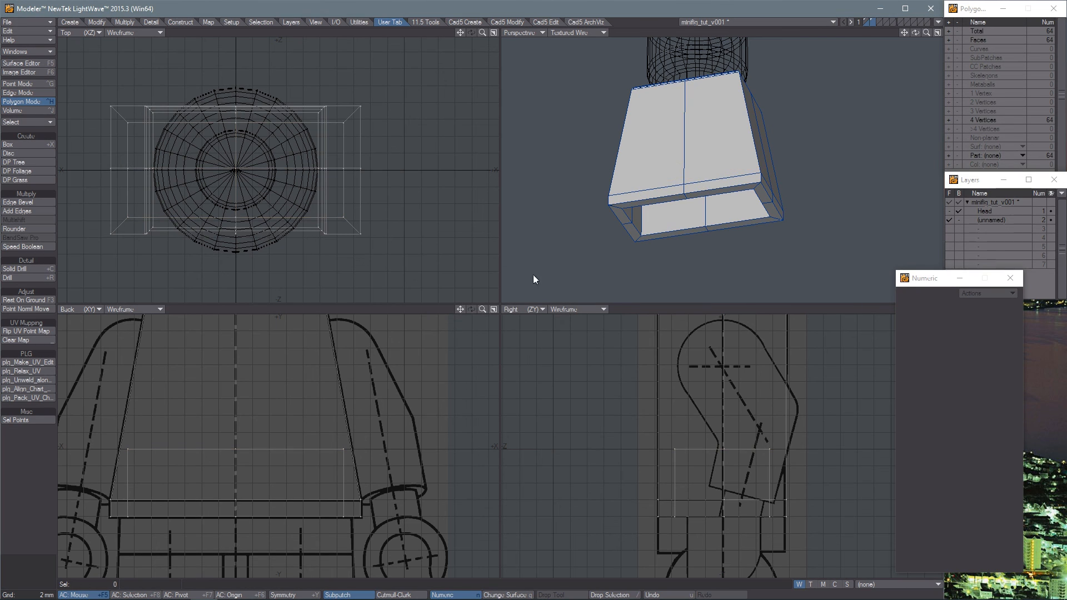
left_click_drag(473, 290, 913, 31)
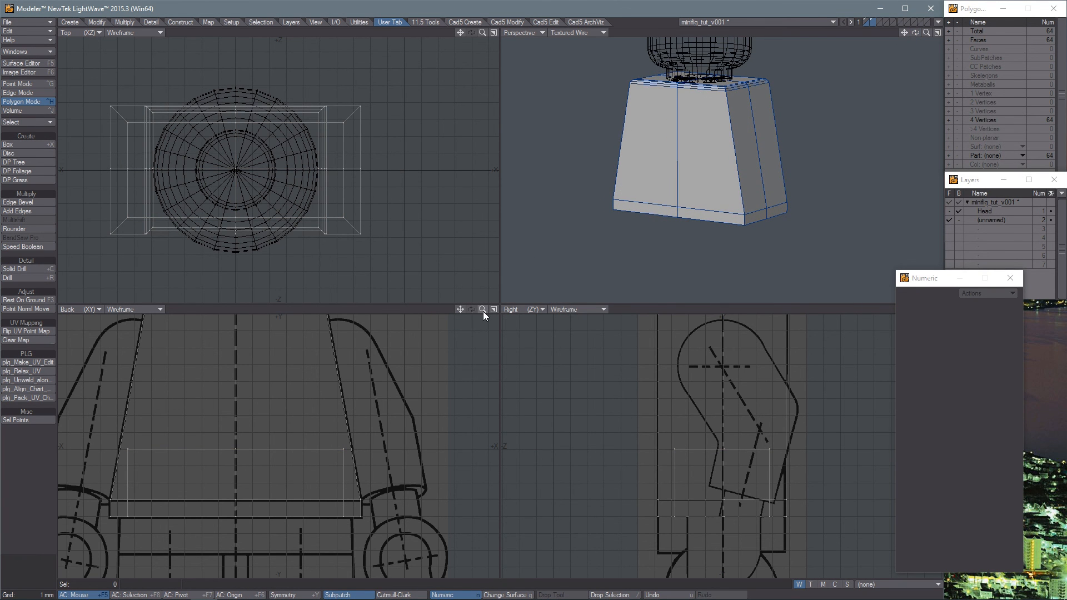
mouse_move(482, 309)
left_mouse_down()
mouse_move(472, 295)
mouse_move(465, 312)
mouse_move(471, 291)
mouse_move(461, 311)
left_mouse_up()
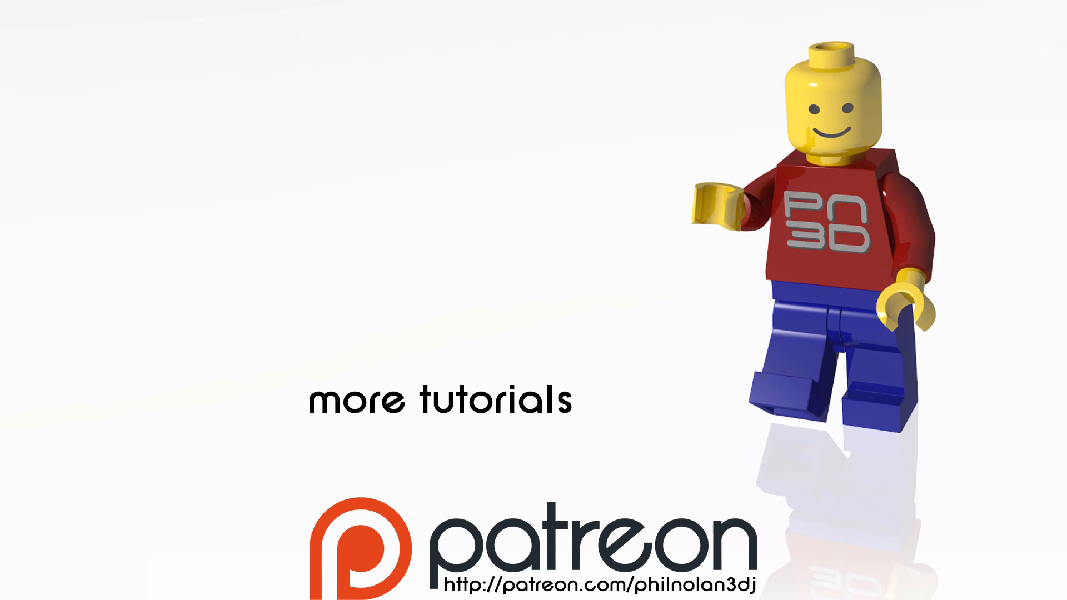